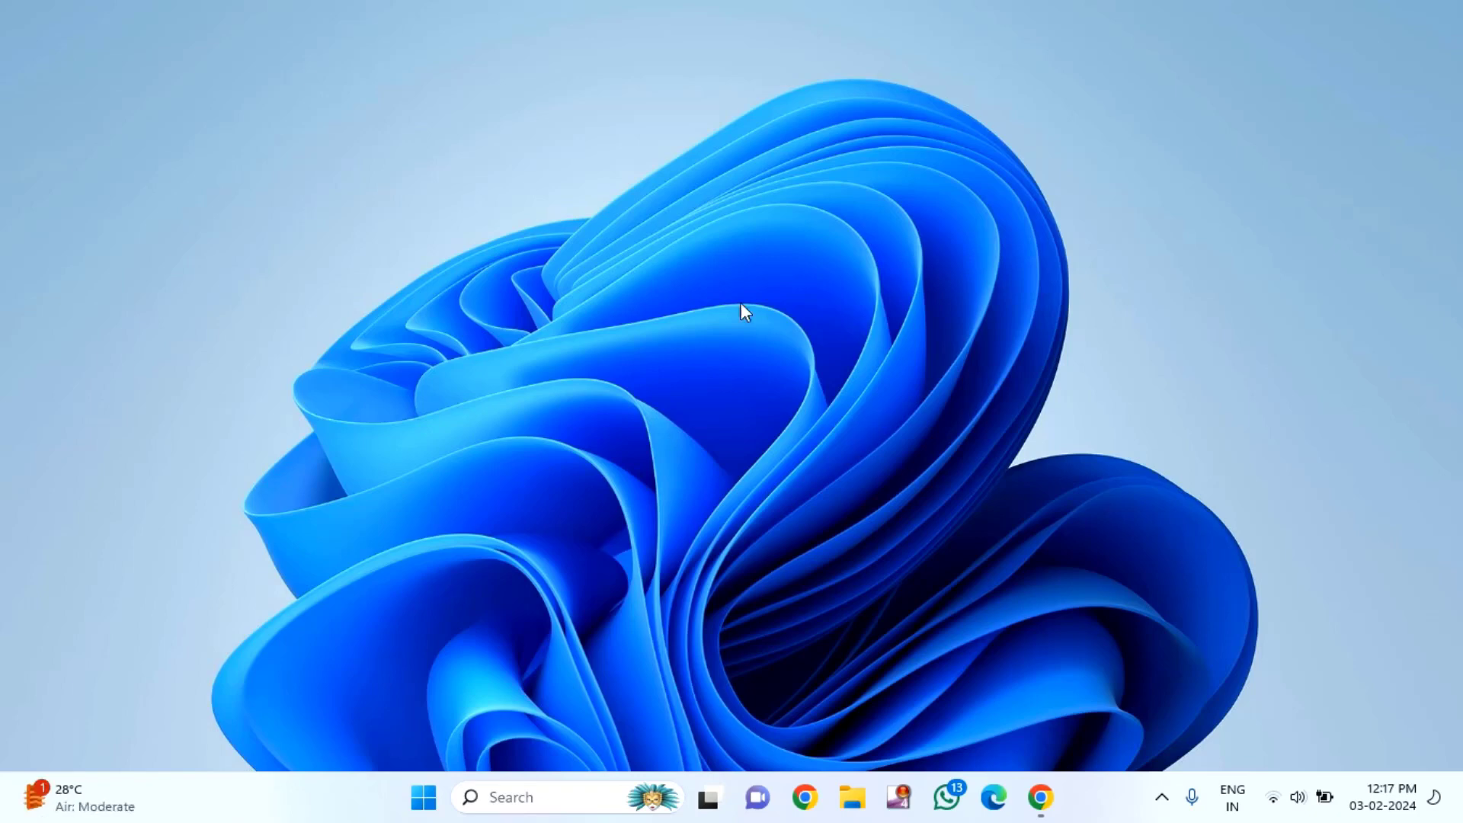
# Step: Search Windows from the Start menu for 'sound setting'
pyautogui.click(416, 802)
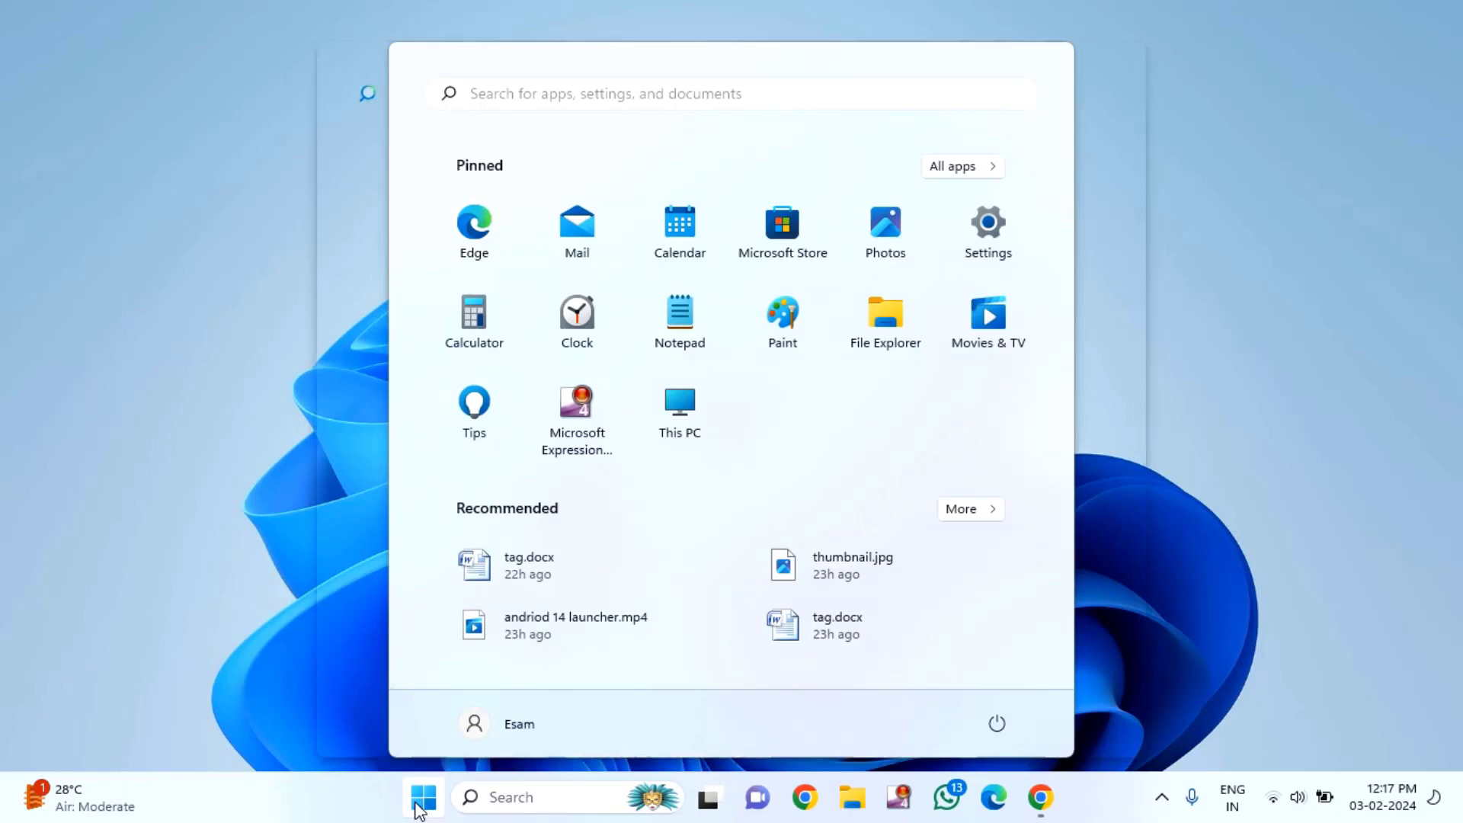
pyautogui.click(583, 95)
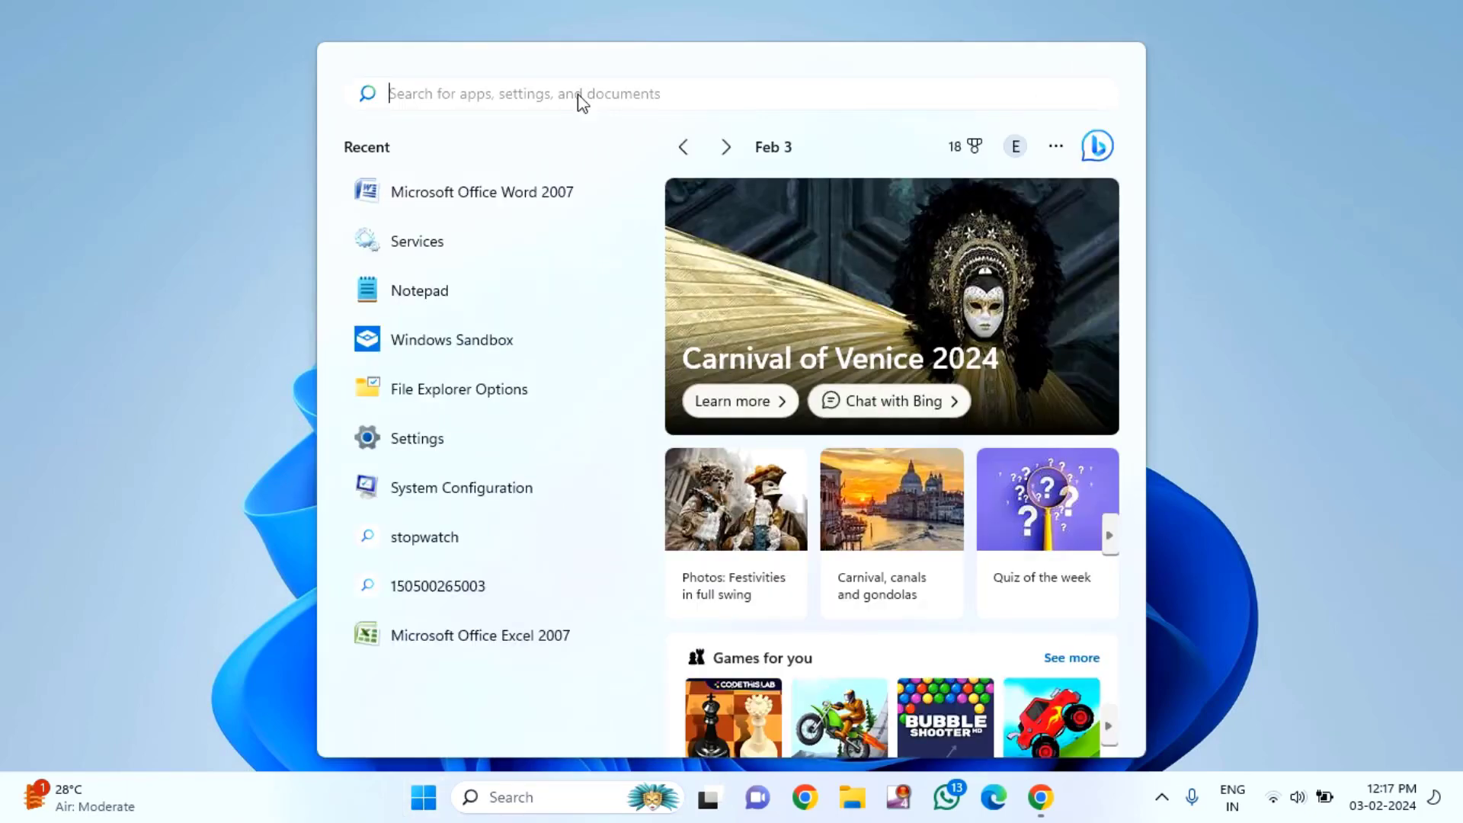
pyautogui.write('sound s')
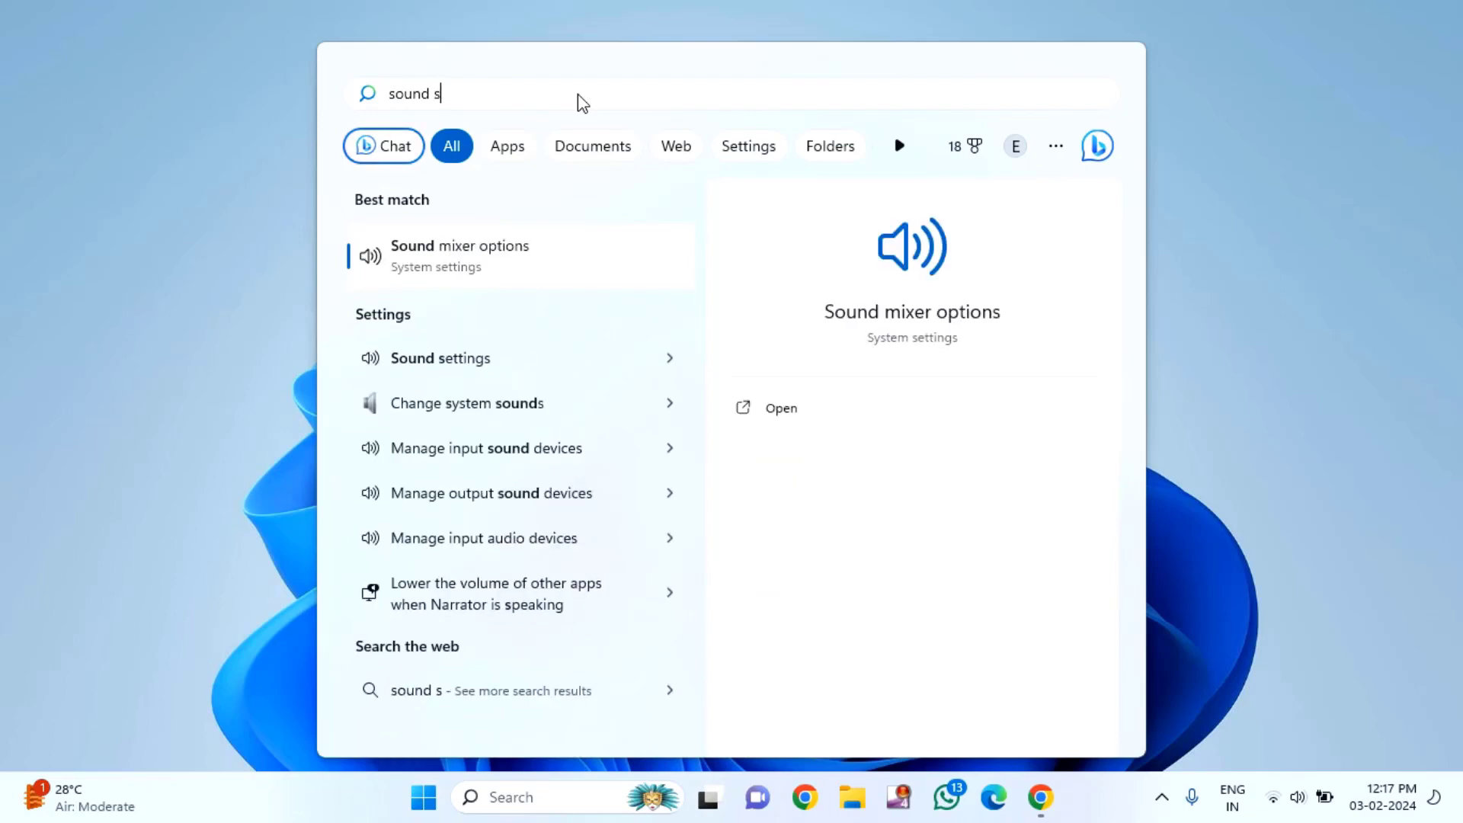
pyautogui.write('etting')
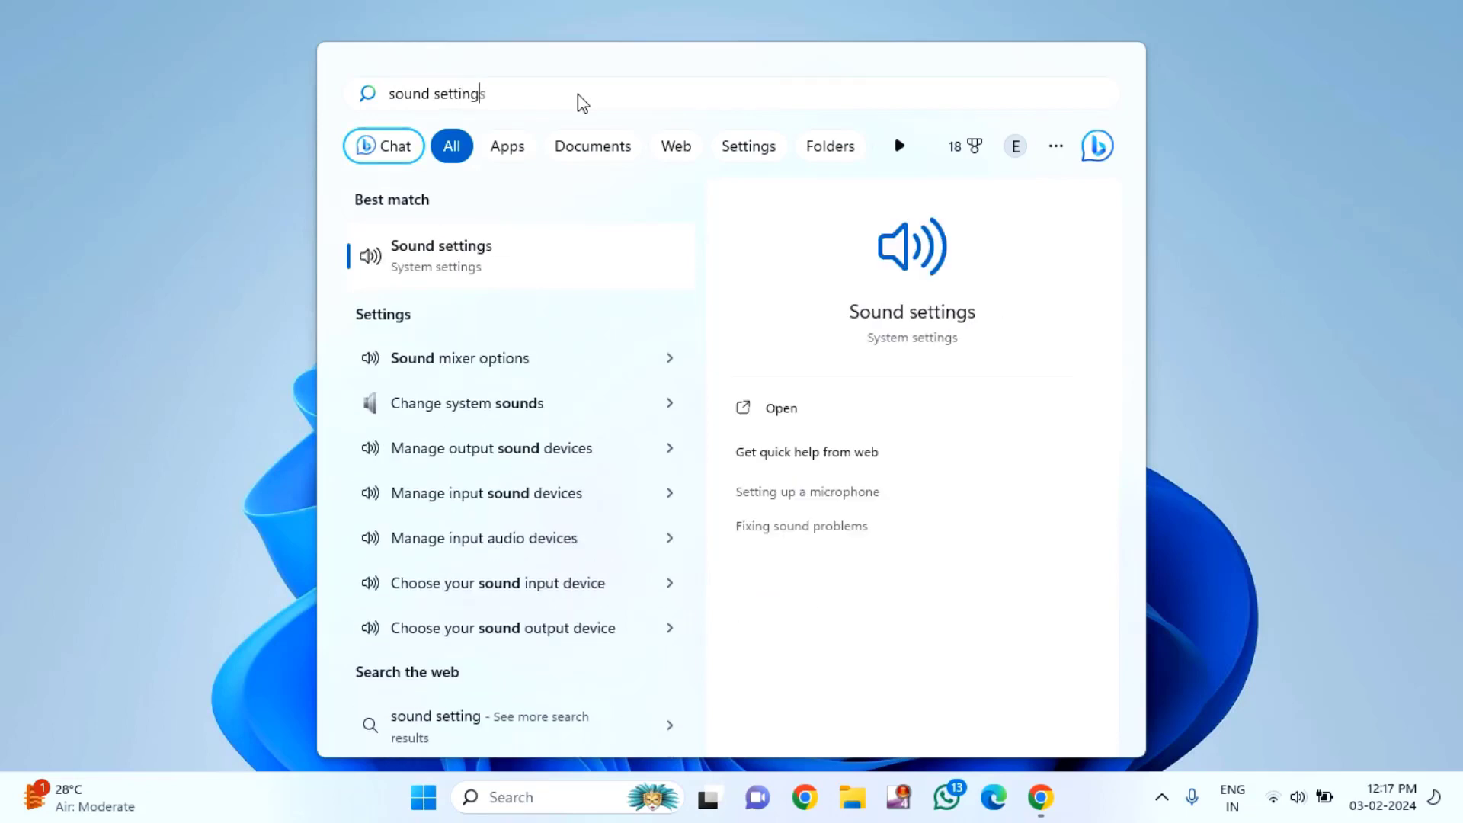
# Step: Open the Sound settings page from the search results and scroll down to the input section
pyautogui.click(478, 270)
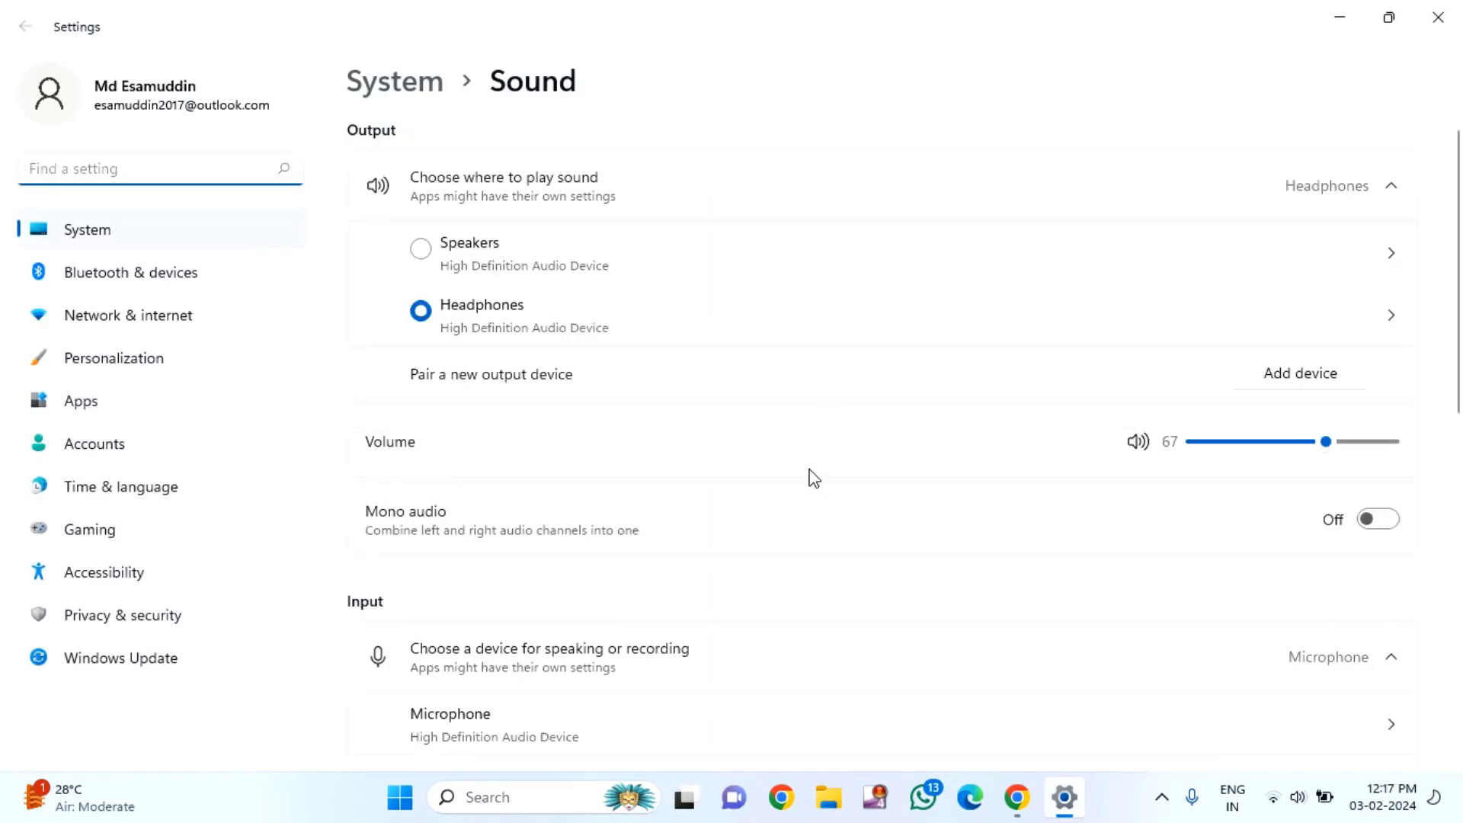
pyautogui.scroll(-3, 807, 484)
pyautogui.scroll(-2, 803, 493)
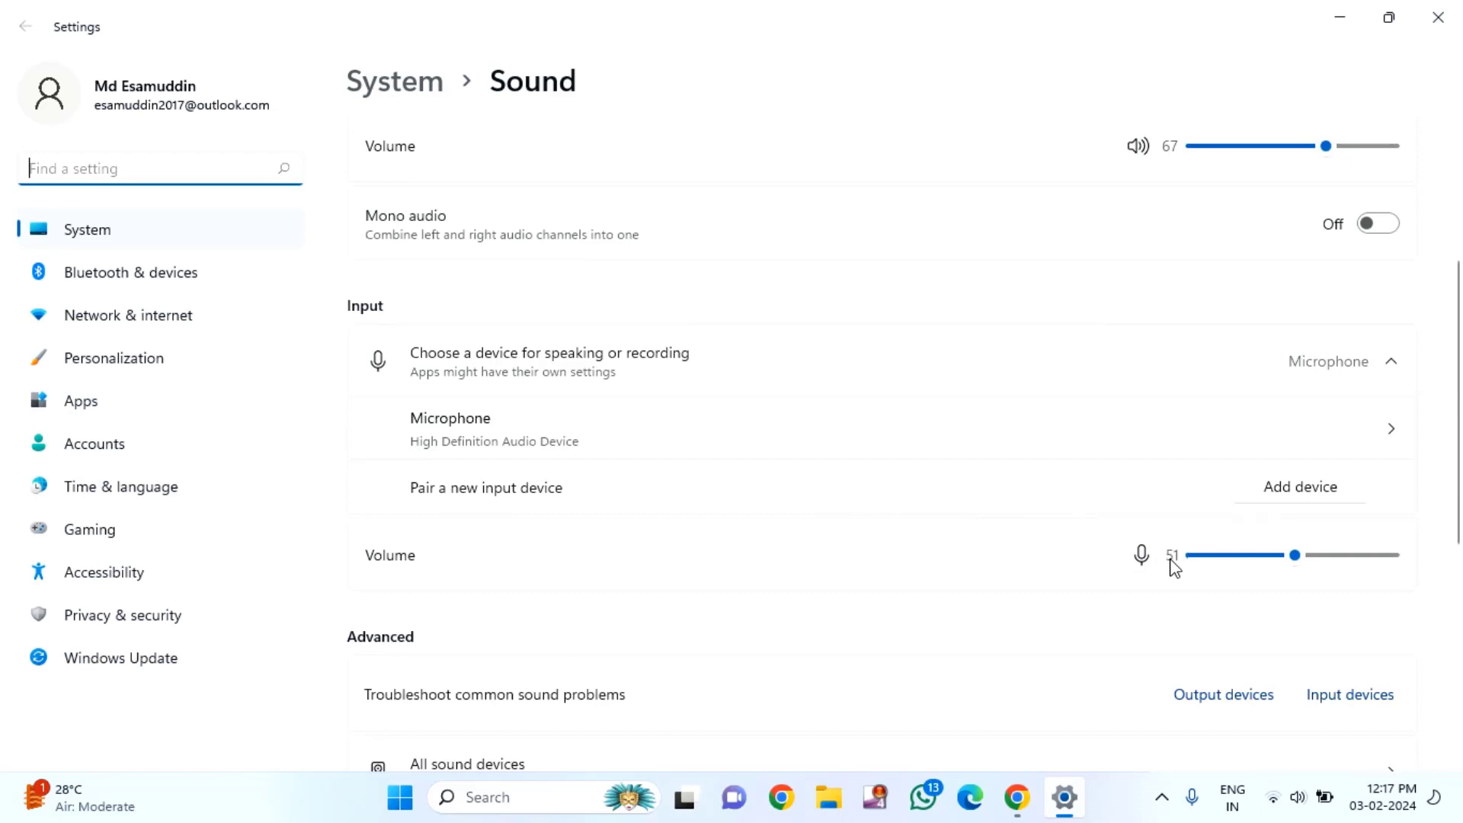
# Step: Drag the microphone Input Volume slider, then scroll down to More sound settings
pyautogui.click(1294, 558)
pyautogui.moveTo(1295, 562)
pyautogui.mouseDown()
pyautogui.moveTo(1420, 587)
pyautogui.moveTo(1376, 592)
pyautogui.moveTo(1380, 563)
pyautogui.moveTo(1294, 571)
pyautogui.mouseUp()
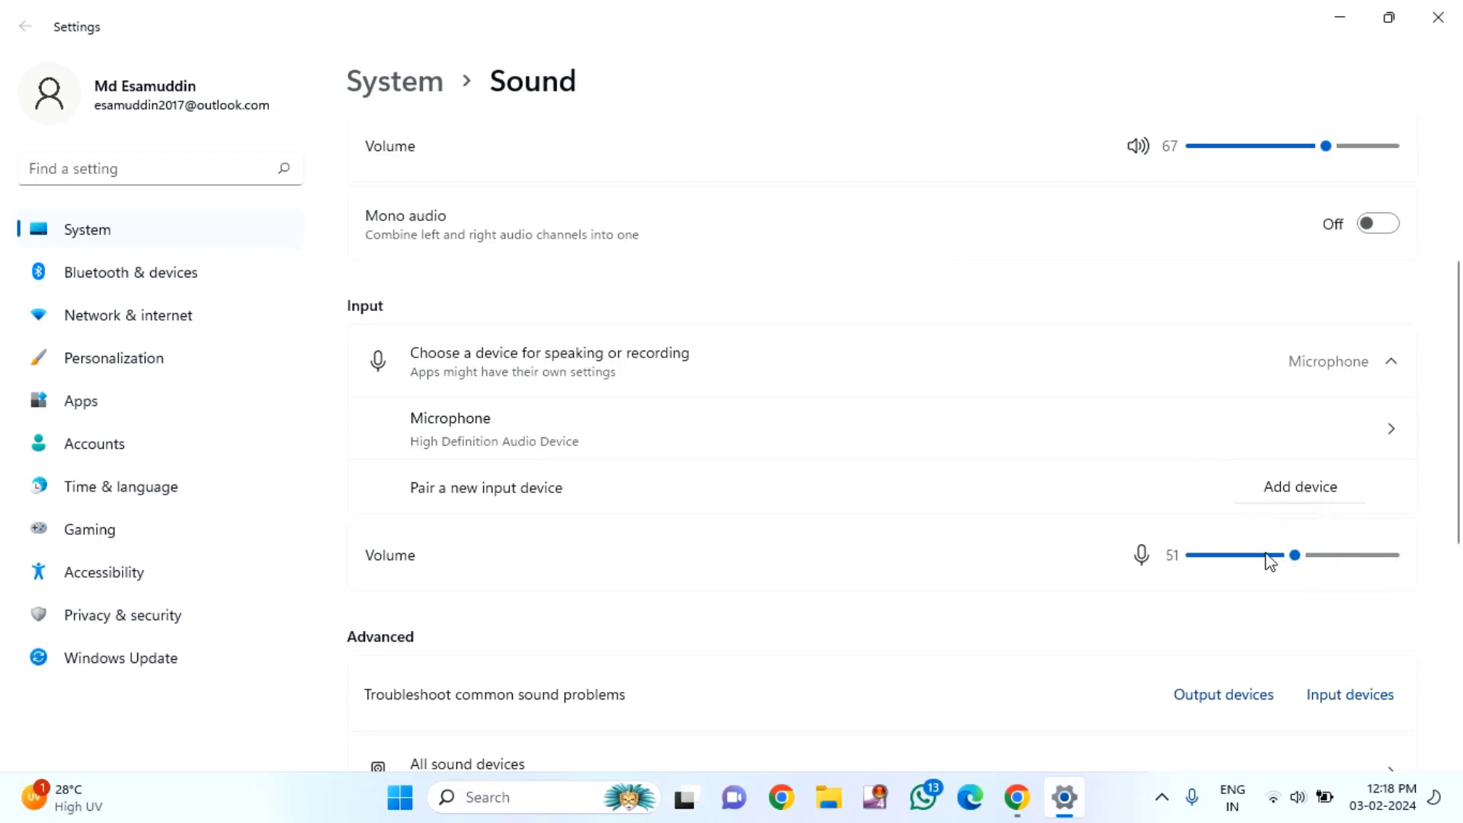
pyautogui.scroll(-3, 920, 614)
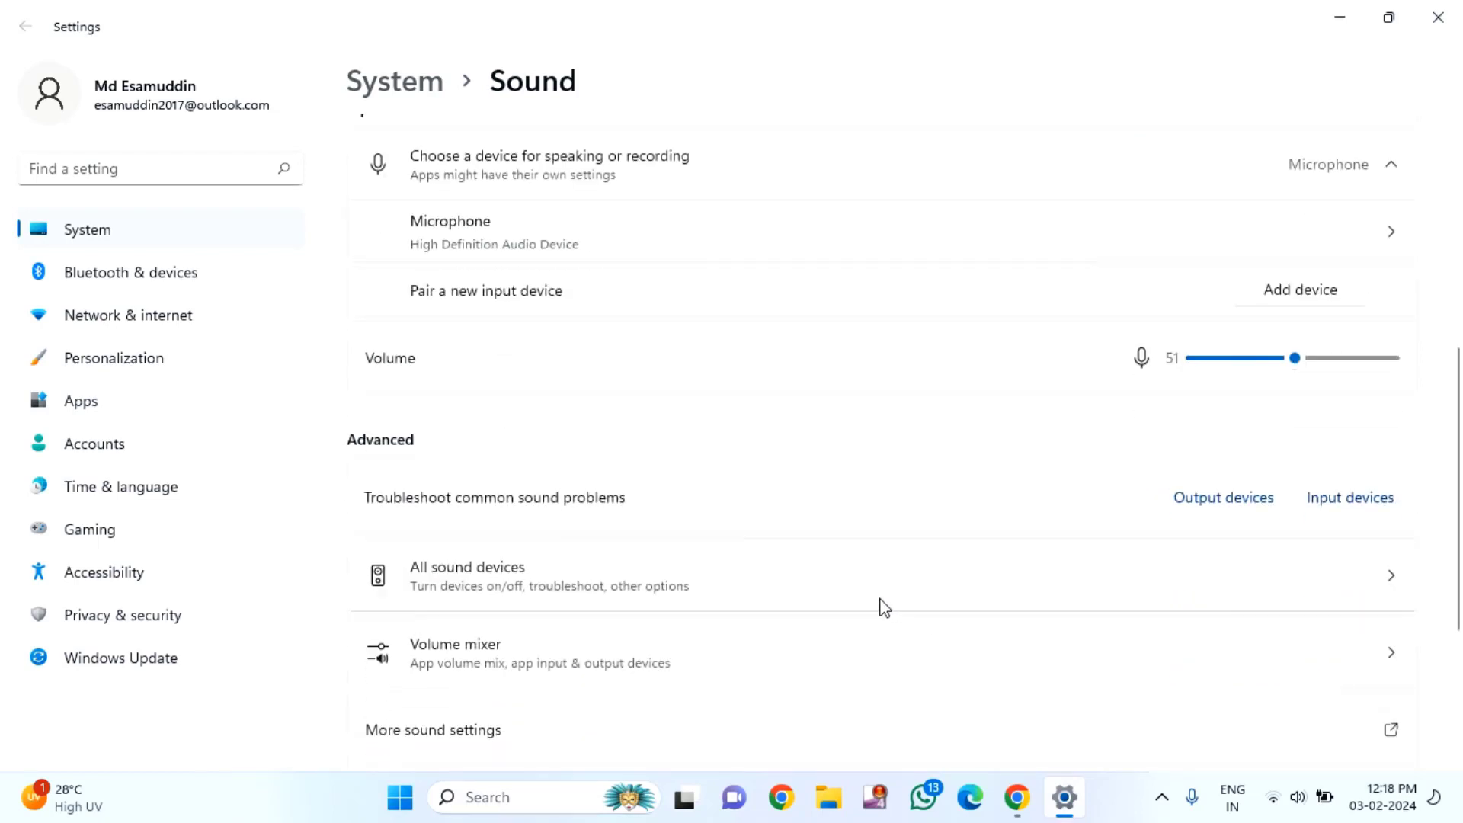
pyautogui.scroll(-3, 884, 608)
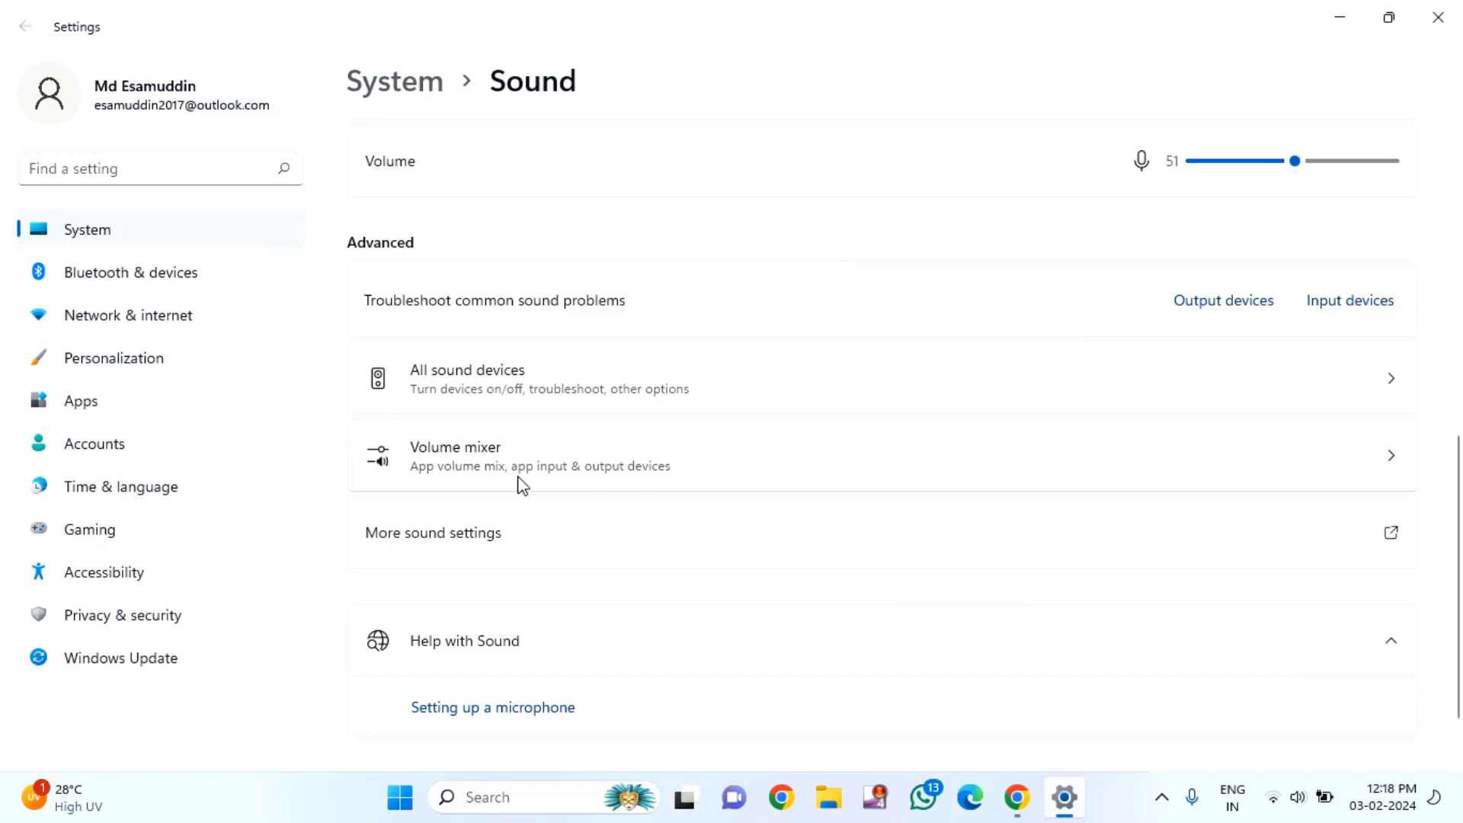
# Step: Set the Microphone's default format to 2 channel, 24 bit, 48000 Hz (Studio Quality) and apply it
pyautogui.click(446, 542)
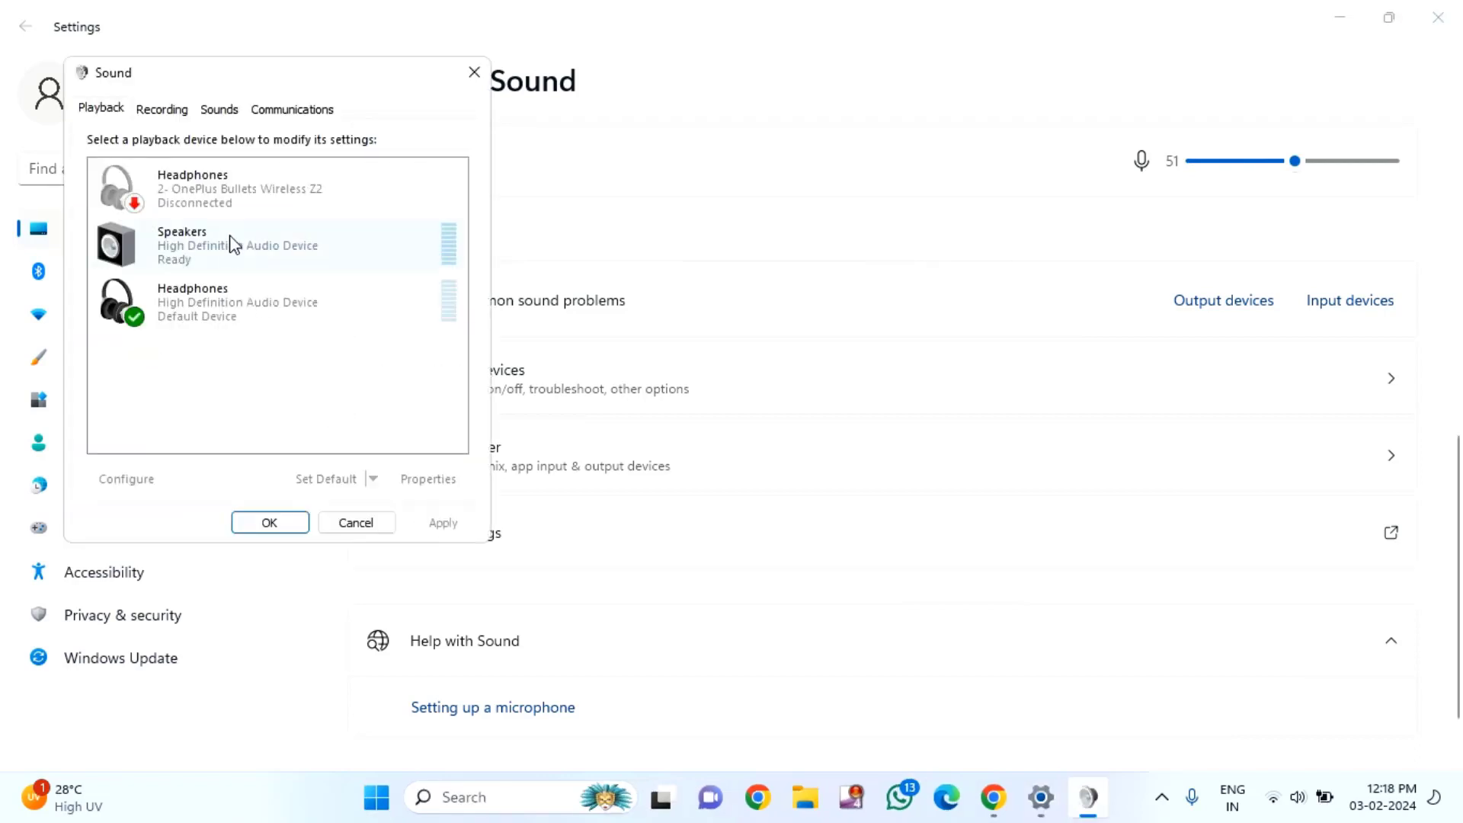
pyautogui.click(154, 118)
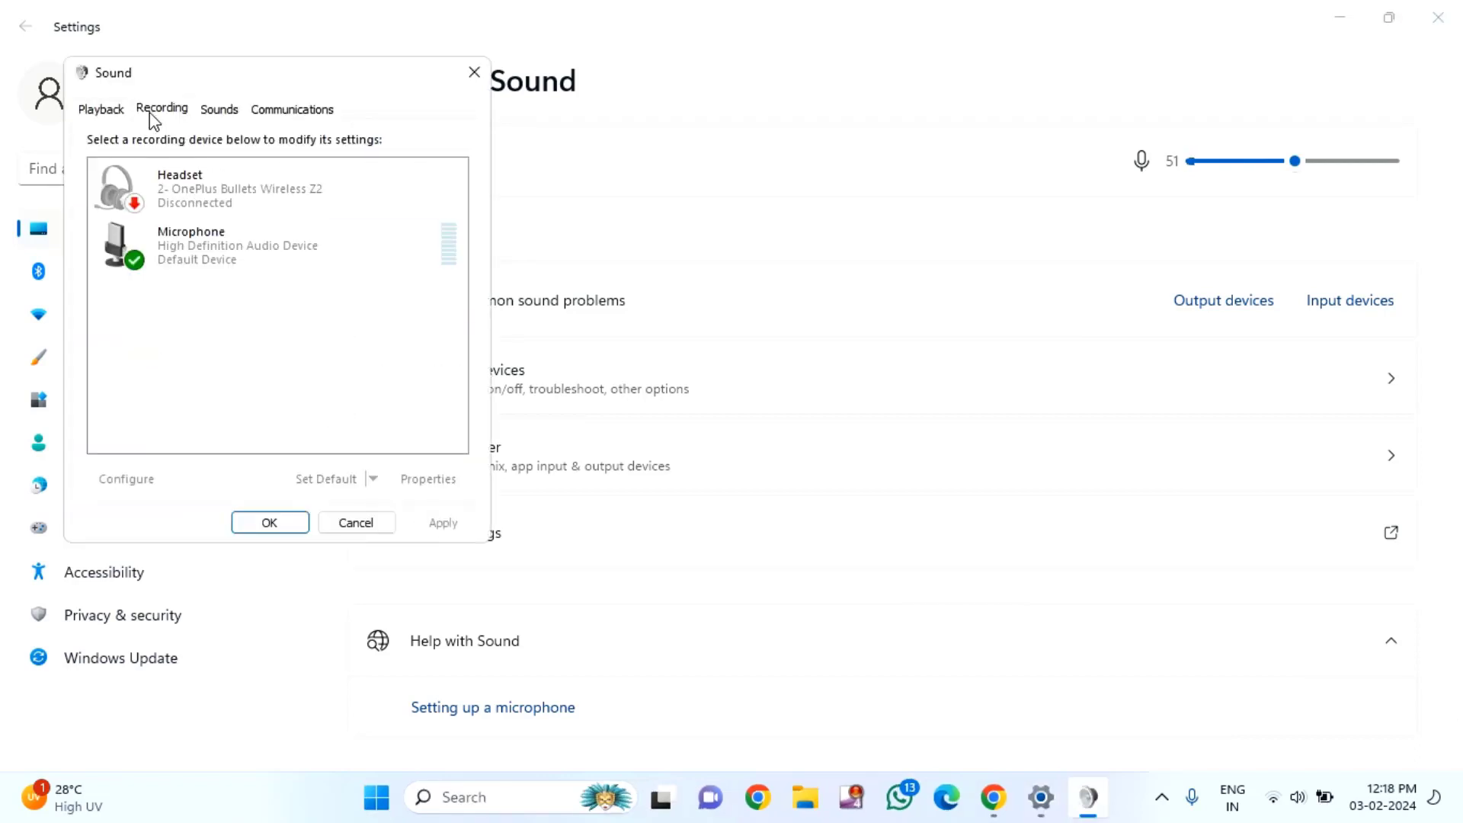
pyautogui.doubleClick(182, 257)
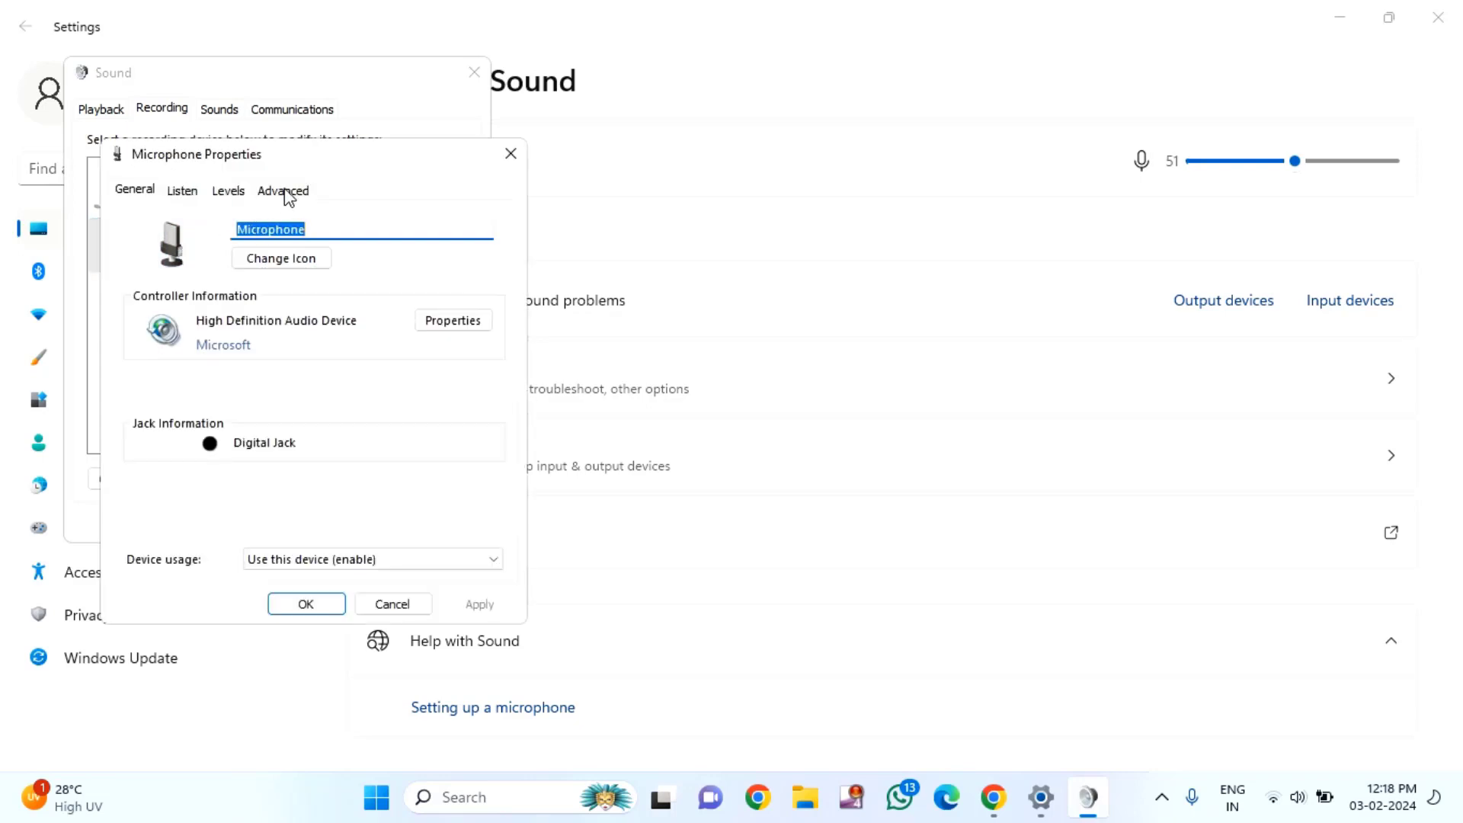
pyautogui.click(286, 192)
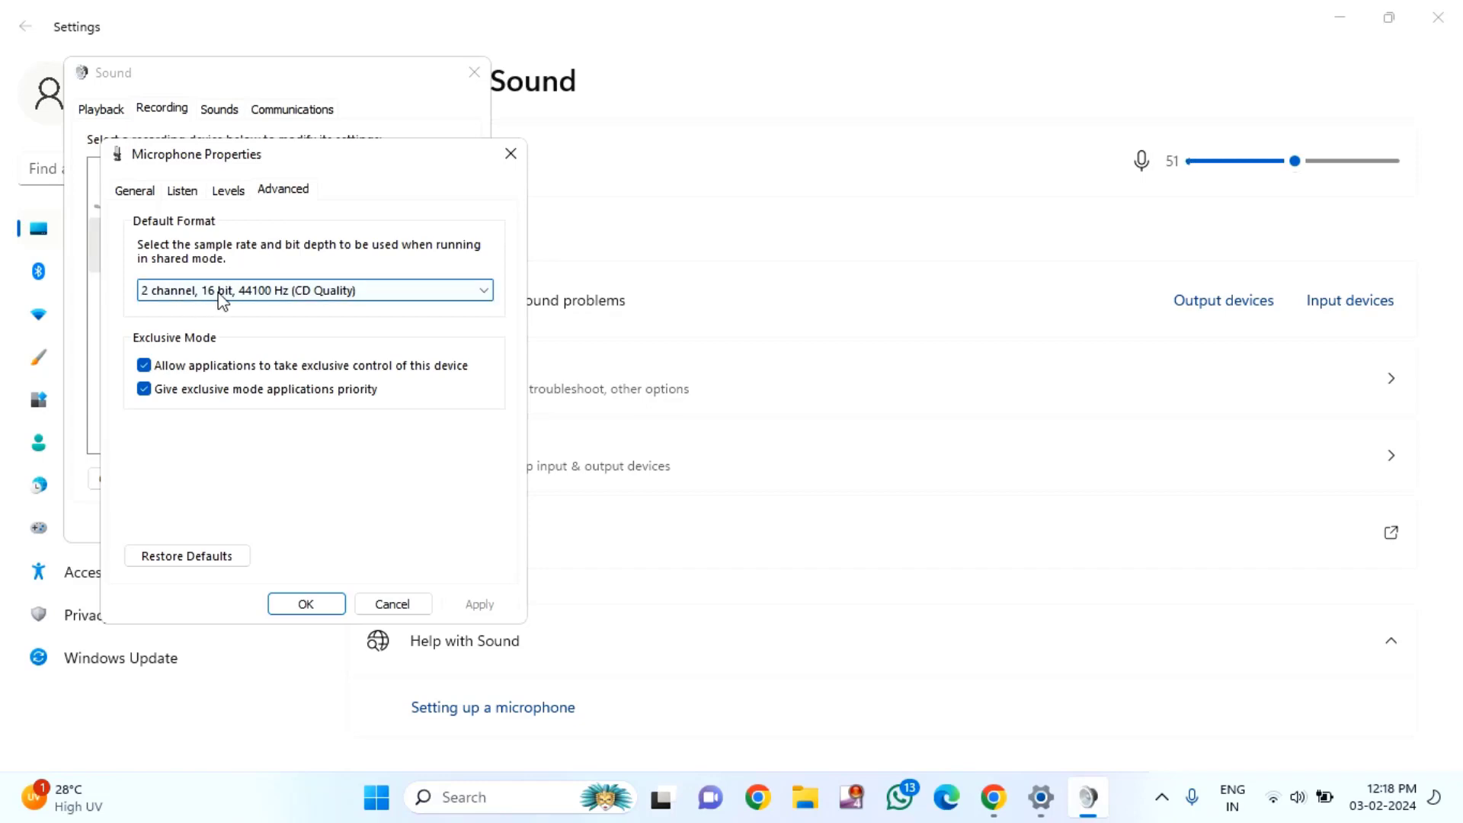
pyautogui.click(239, 292)
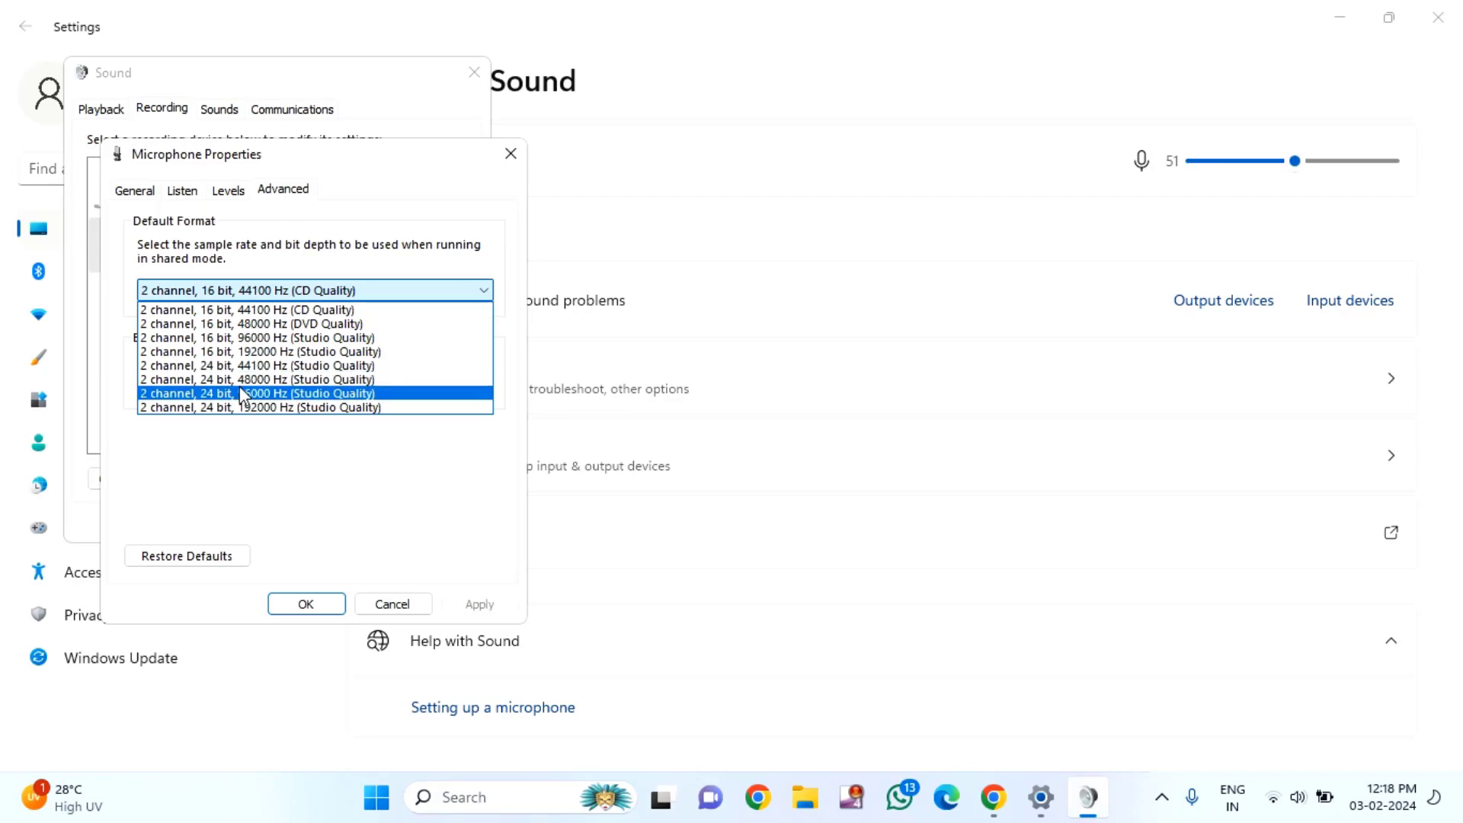
pyautogui.click(295, 380)
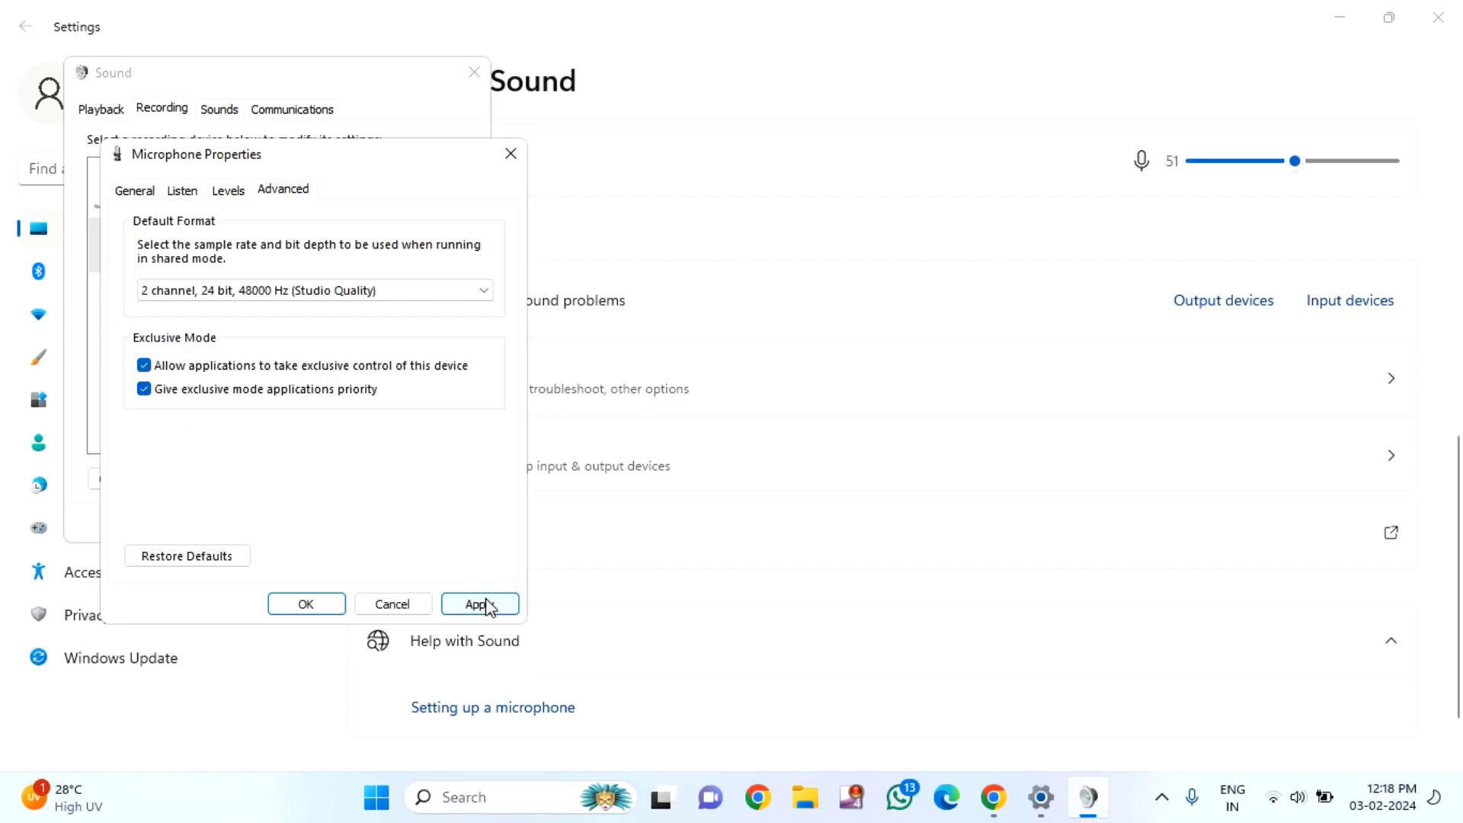
pyautogui.click(311, 607)
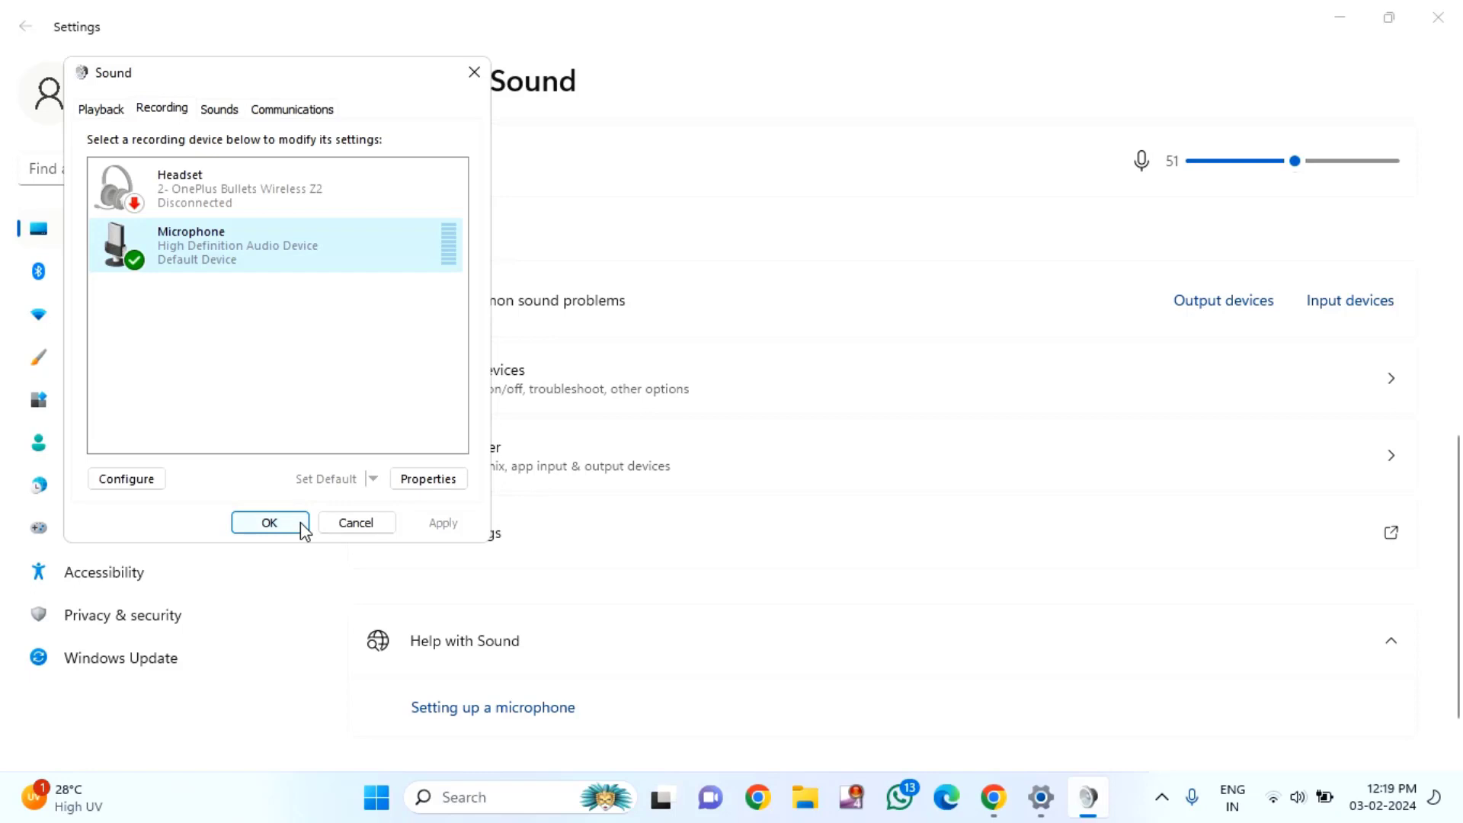
# Step: Close the sound windows and launch Device Manager by searching 'device' from Start
pyautogui.click(270, 523)
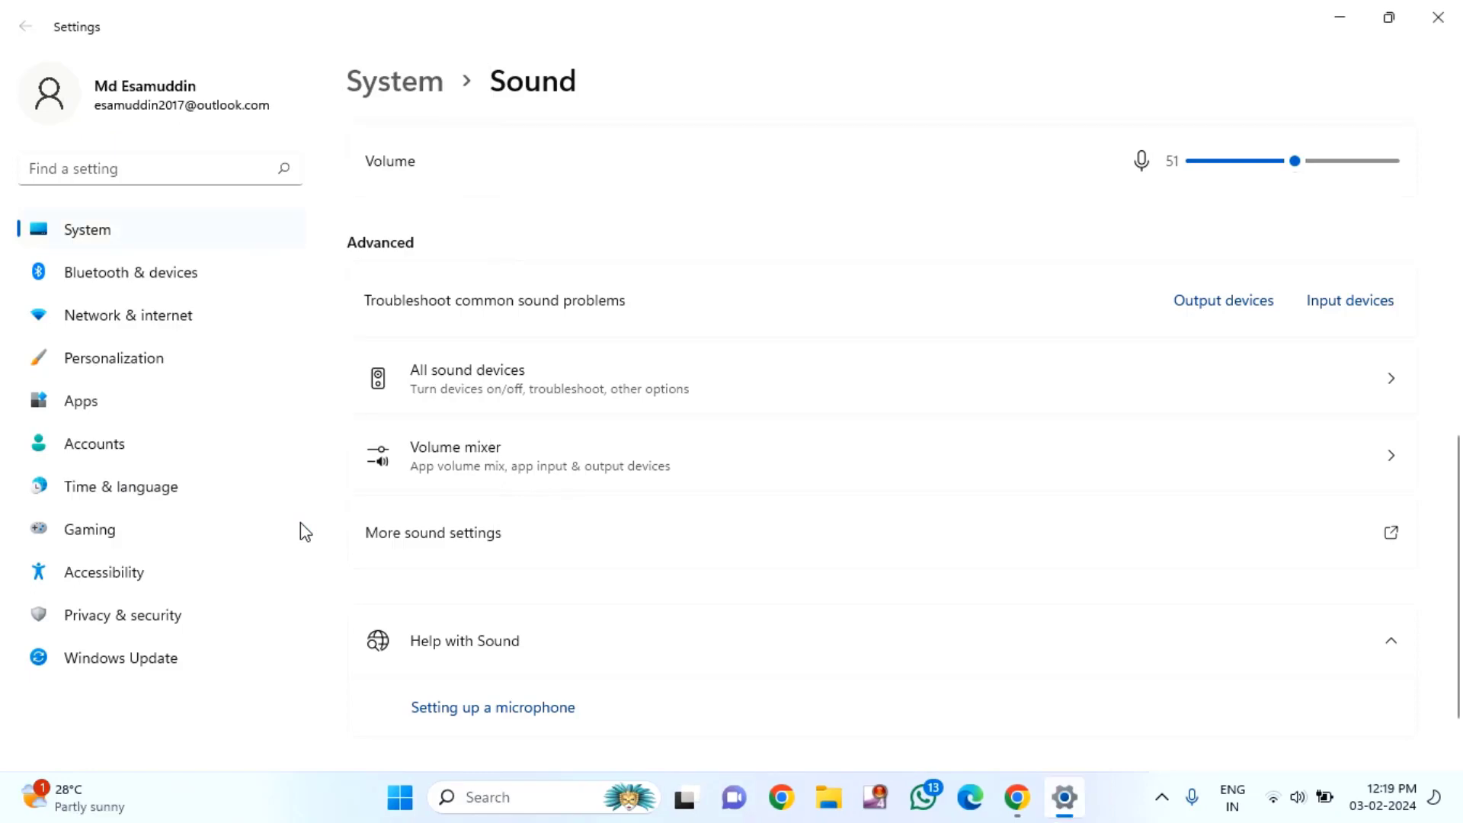
pyautogui.click(1436, 18)
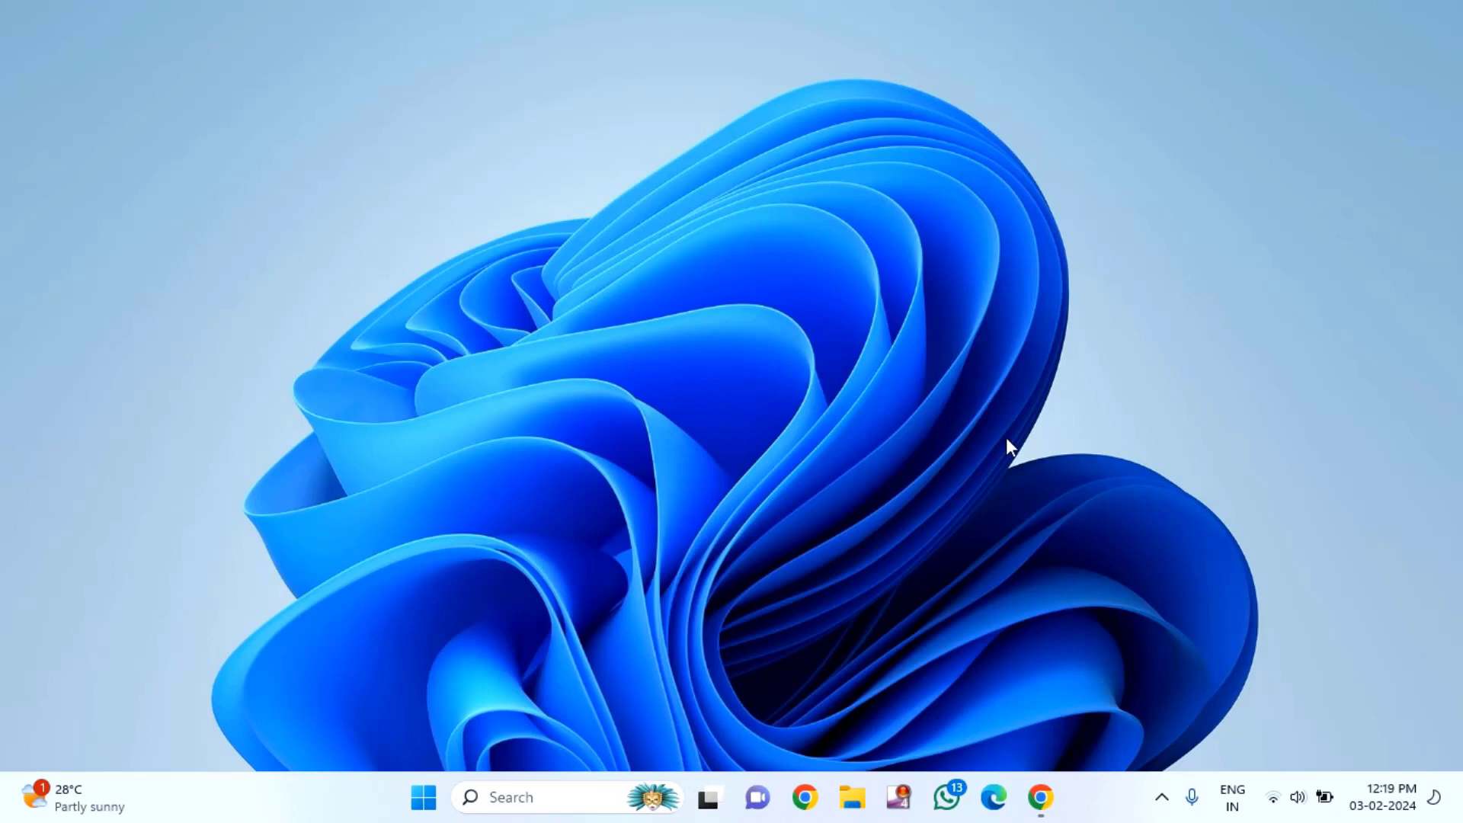
pyautogui.click(424, 797)
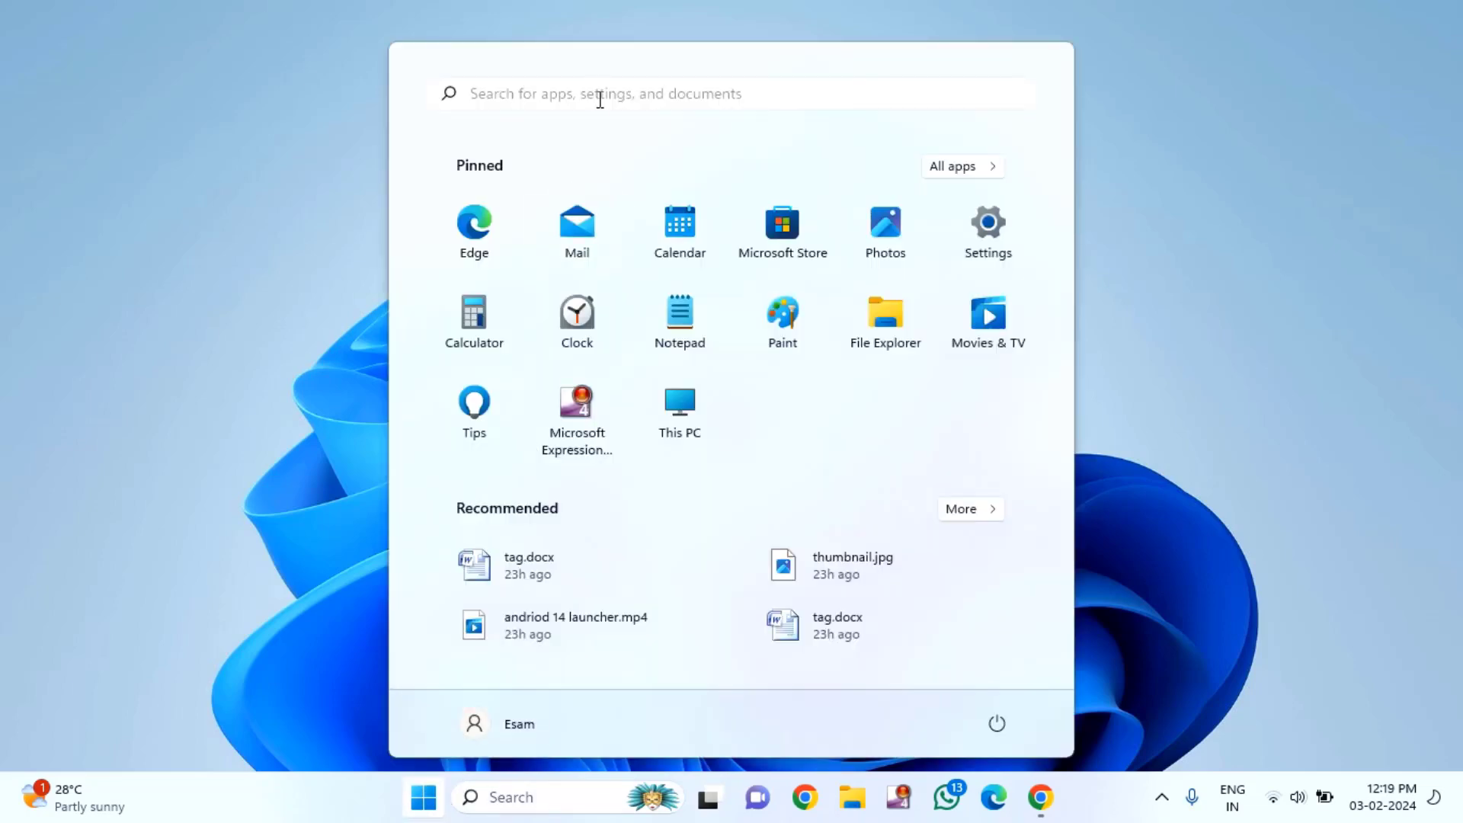
pyautogui.click(600, 106)
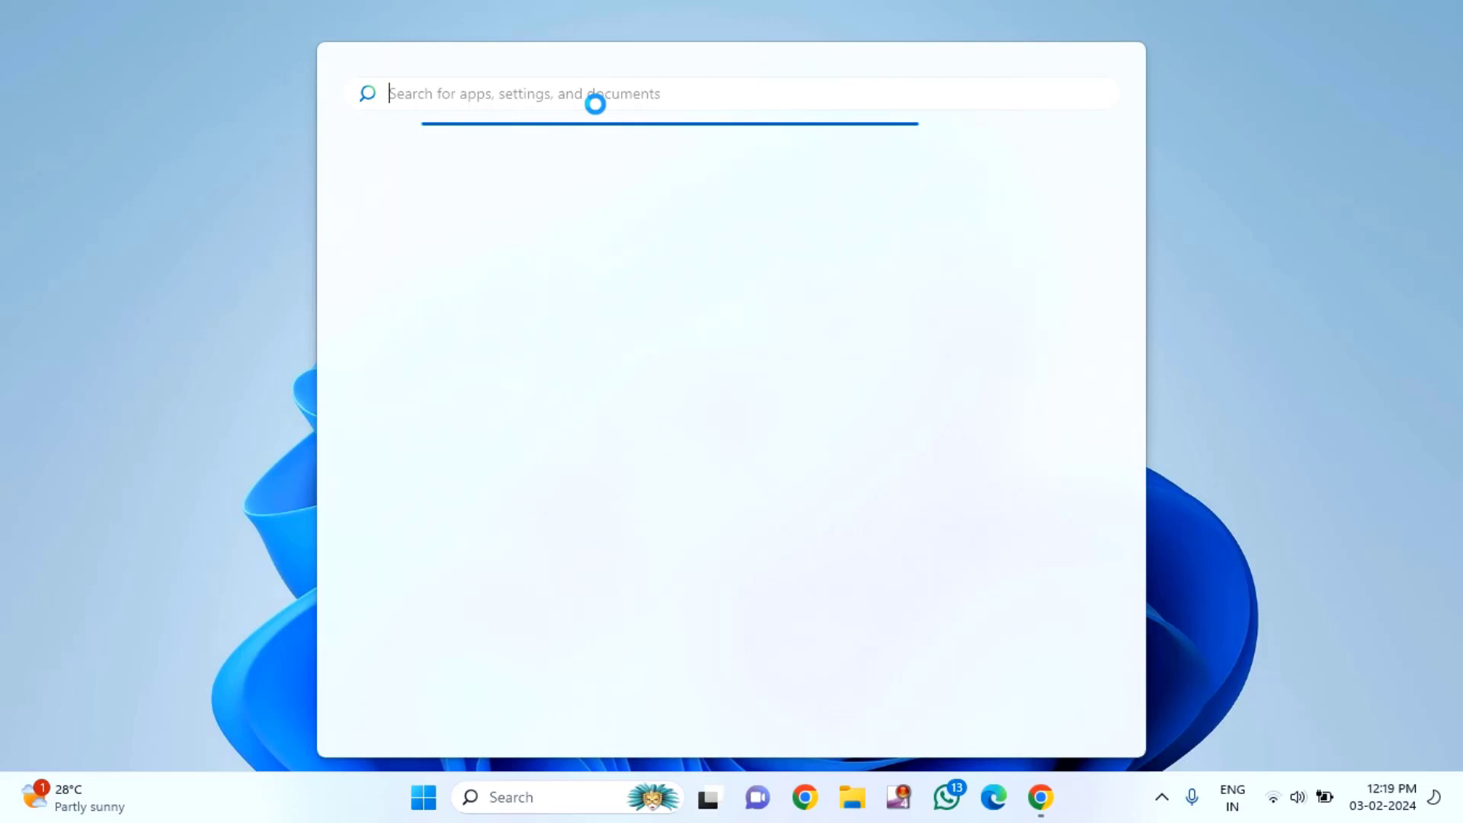
pyautogui.write('device')
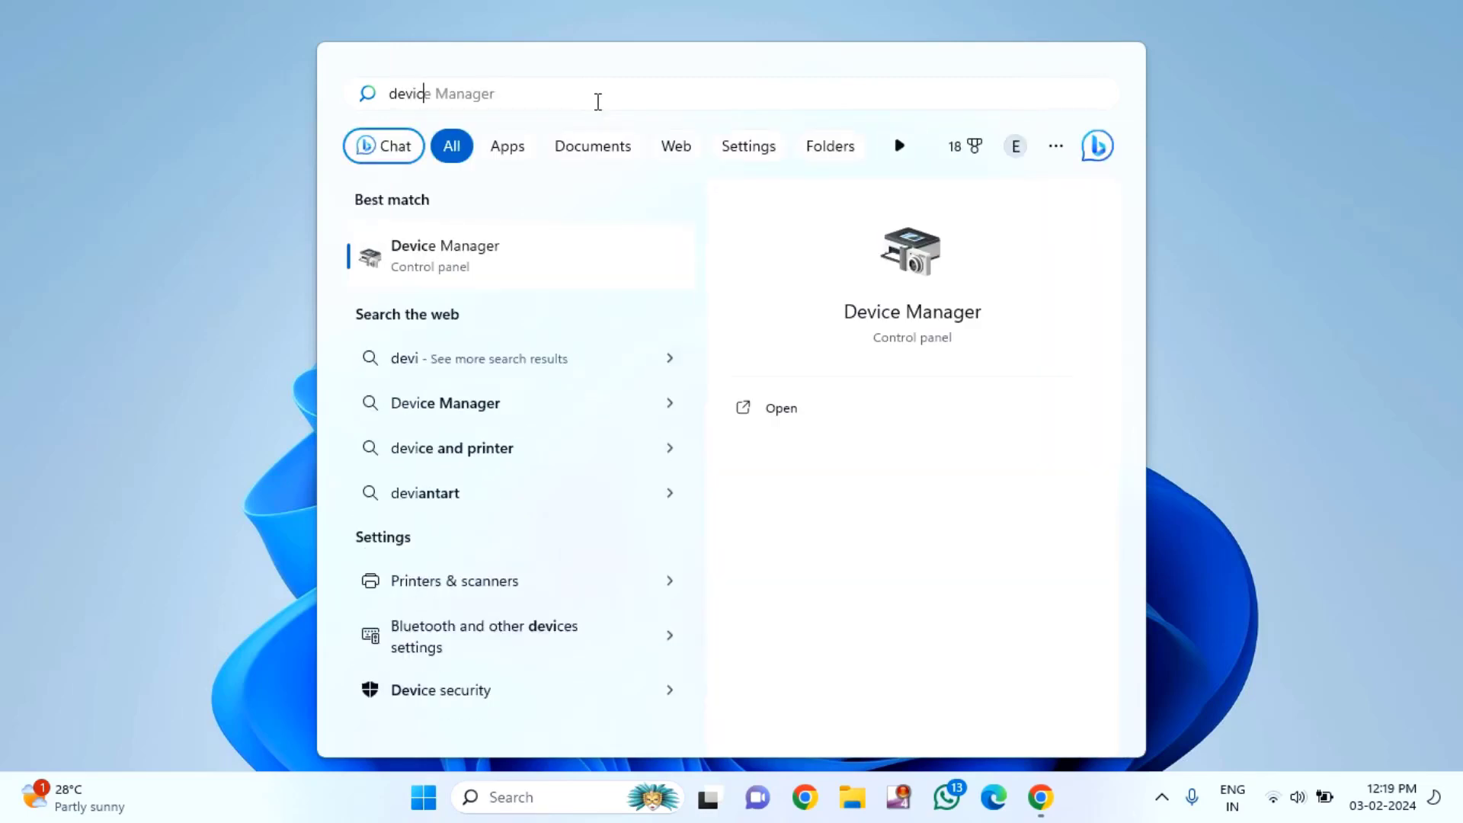
pyautogui.write('v')
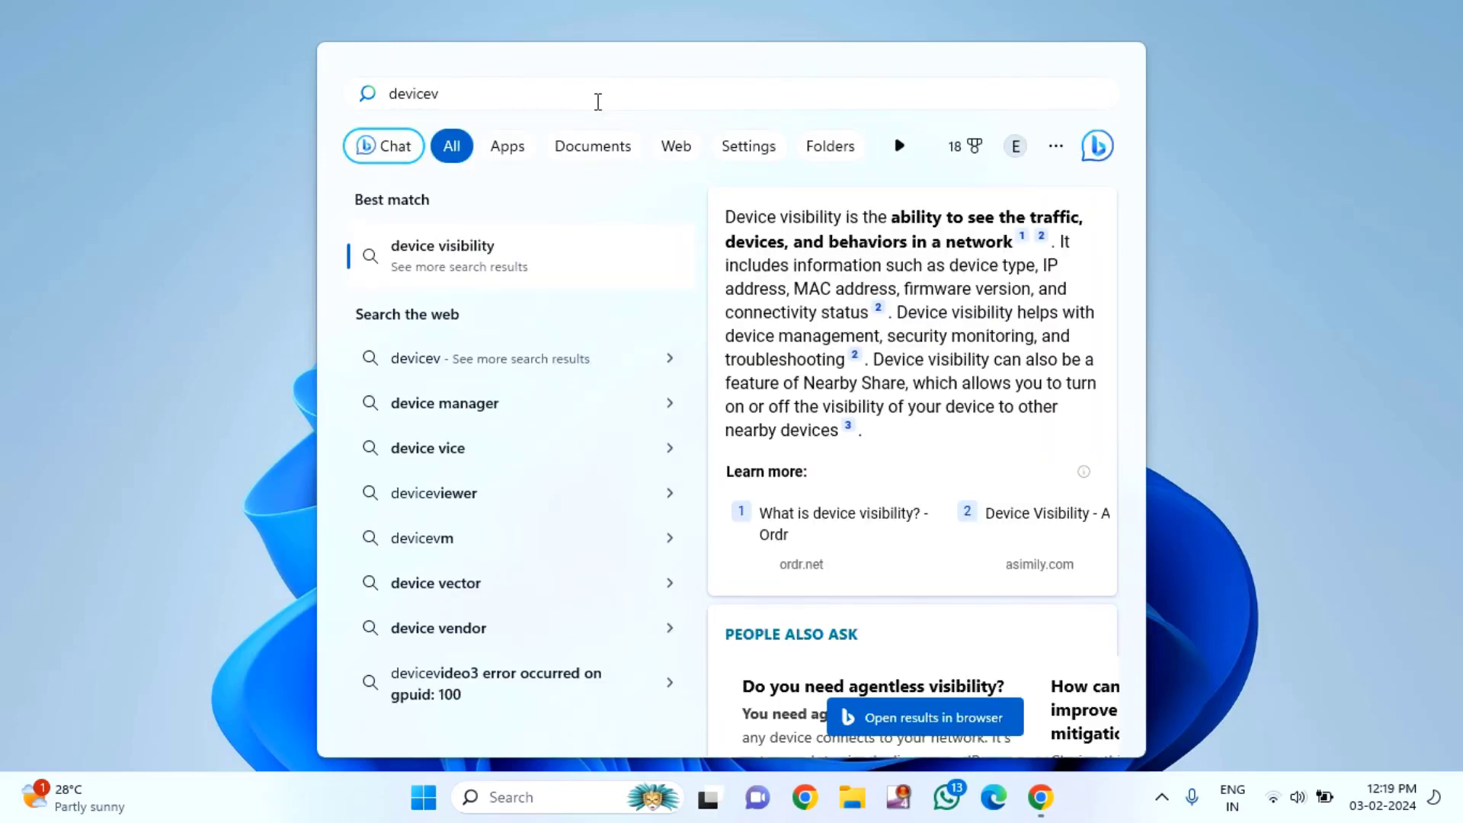
pyautogui.press('BackSpace')
pyautogui.press('Right')
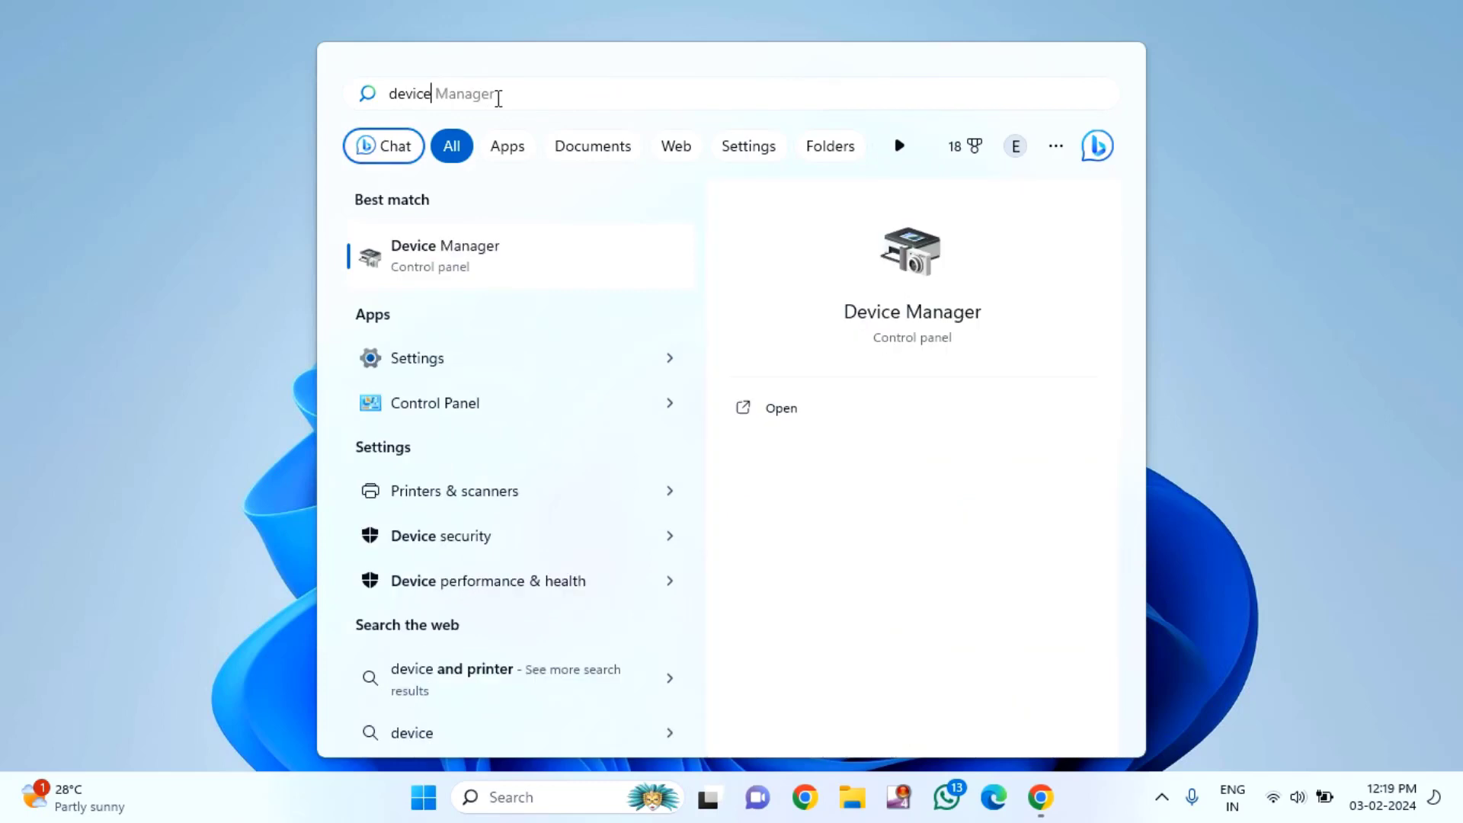
pyautogui.click(455, 254)
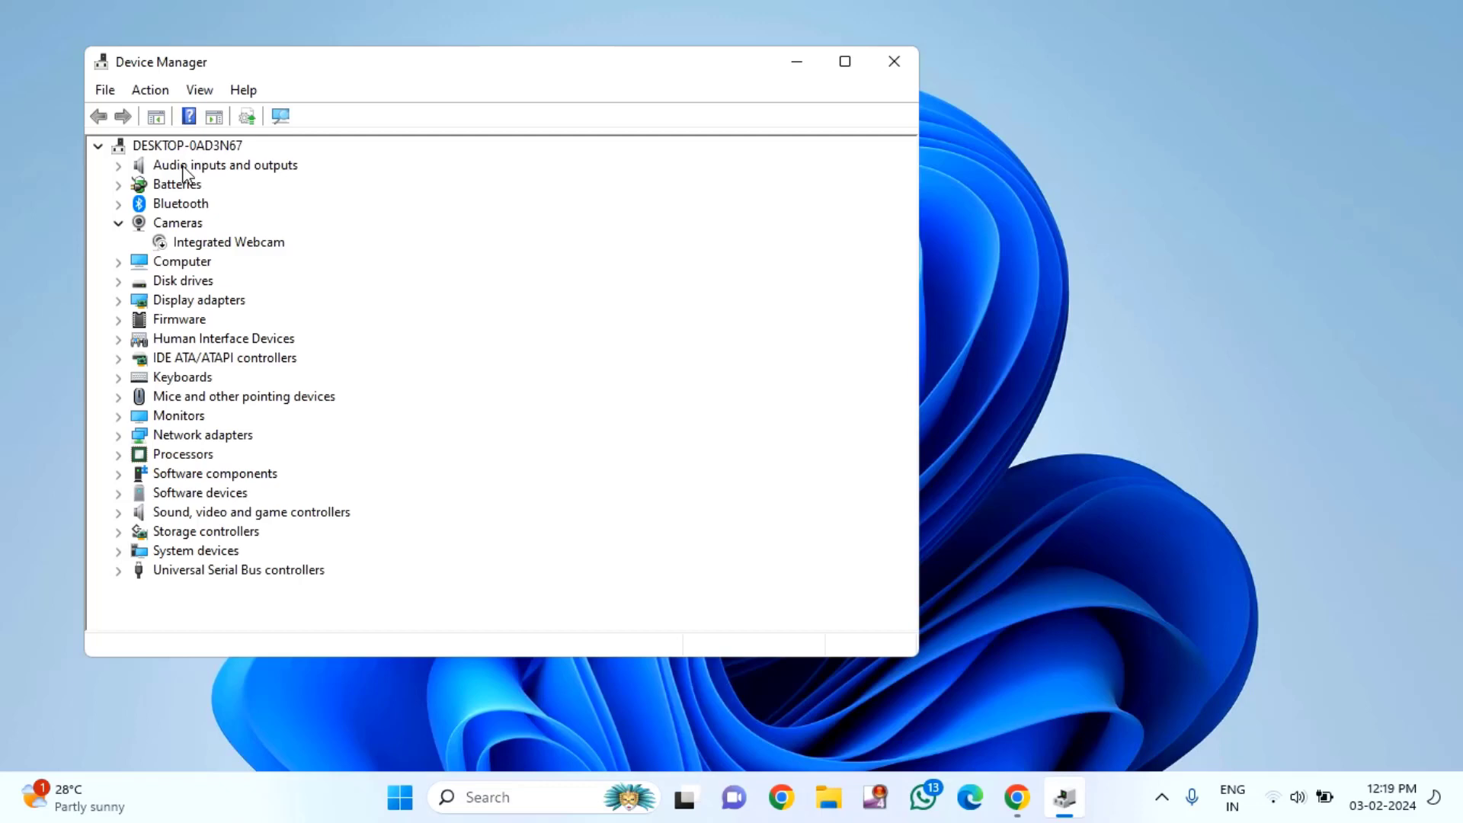
# Step: Expand Audio inputs and outputs and bring up the Microphone's actions, leaving it enabled
pyautogui.doubleClick(250, 164)
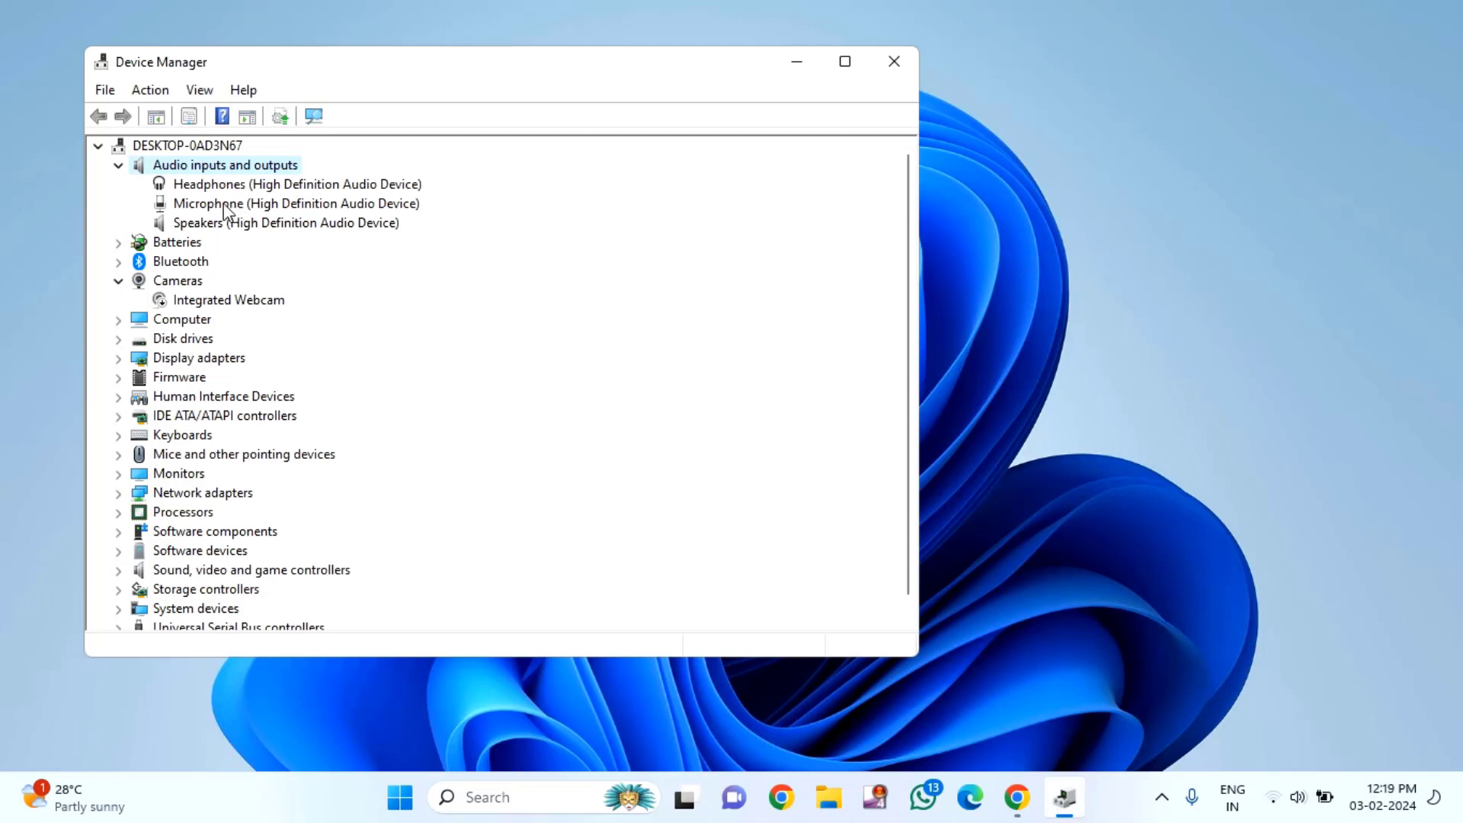
pyautogui.click(224, 206)
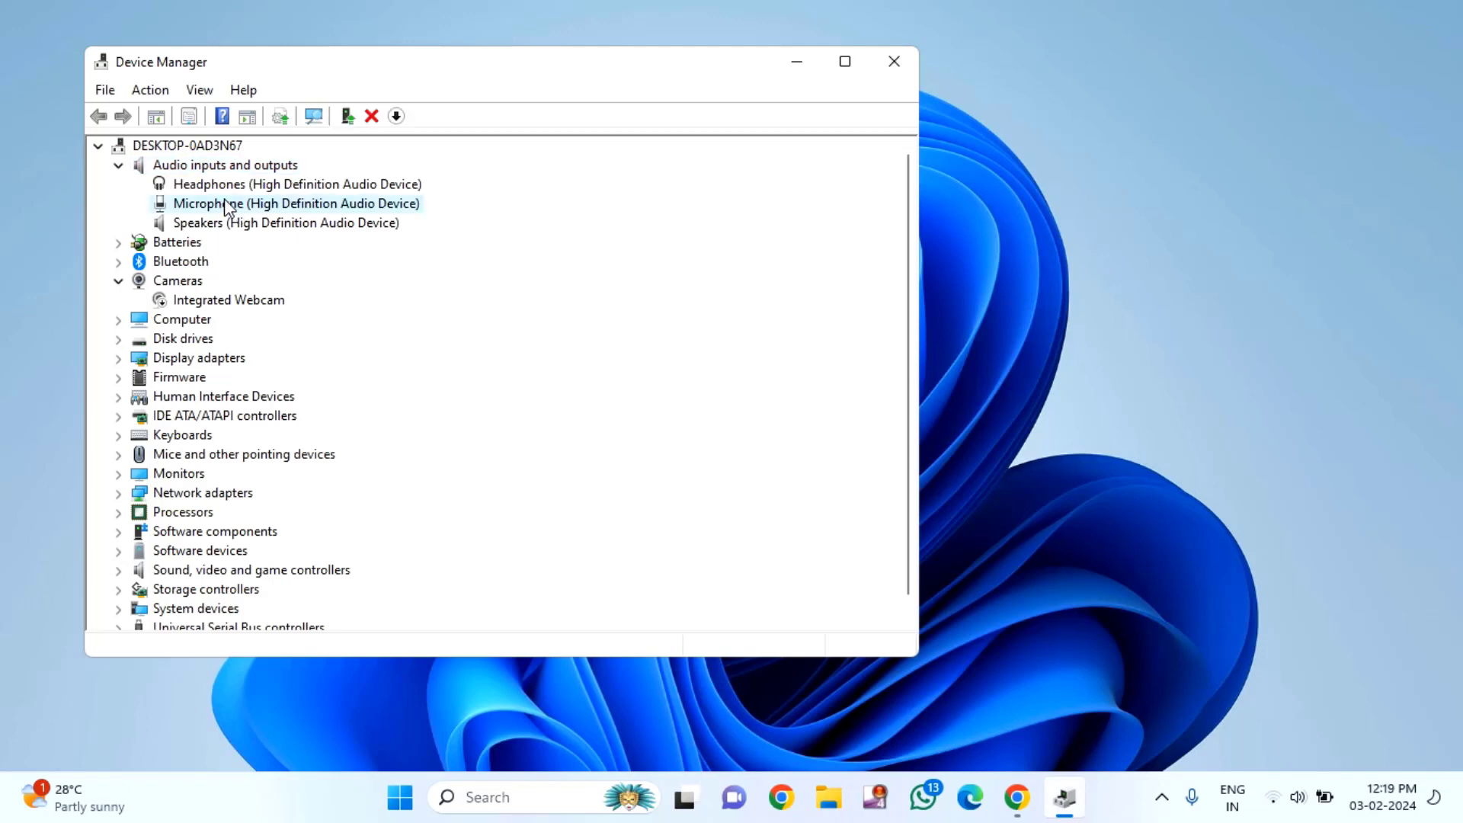
pyautogui.rightClick(227, 206)
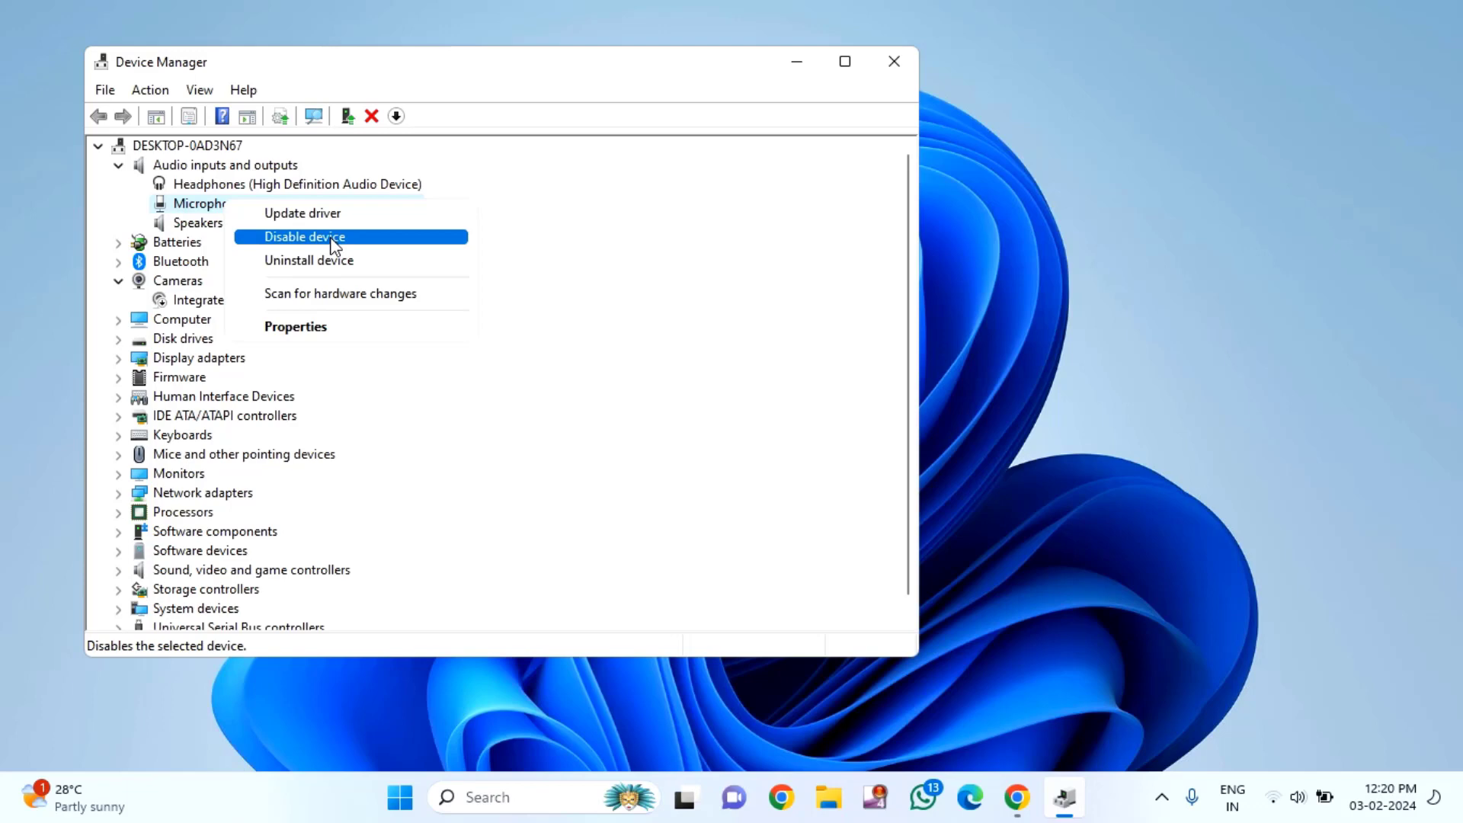
pyautogui.click(630, 260)
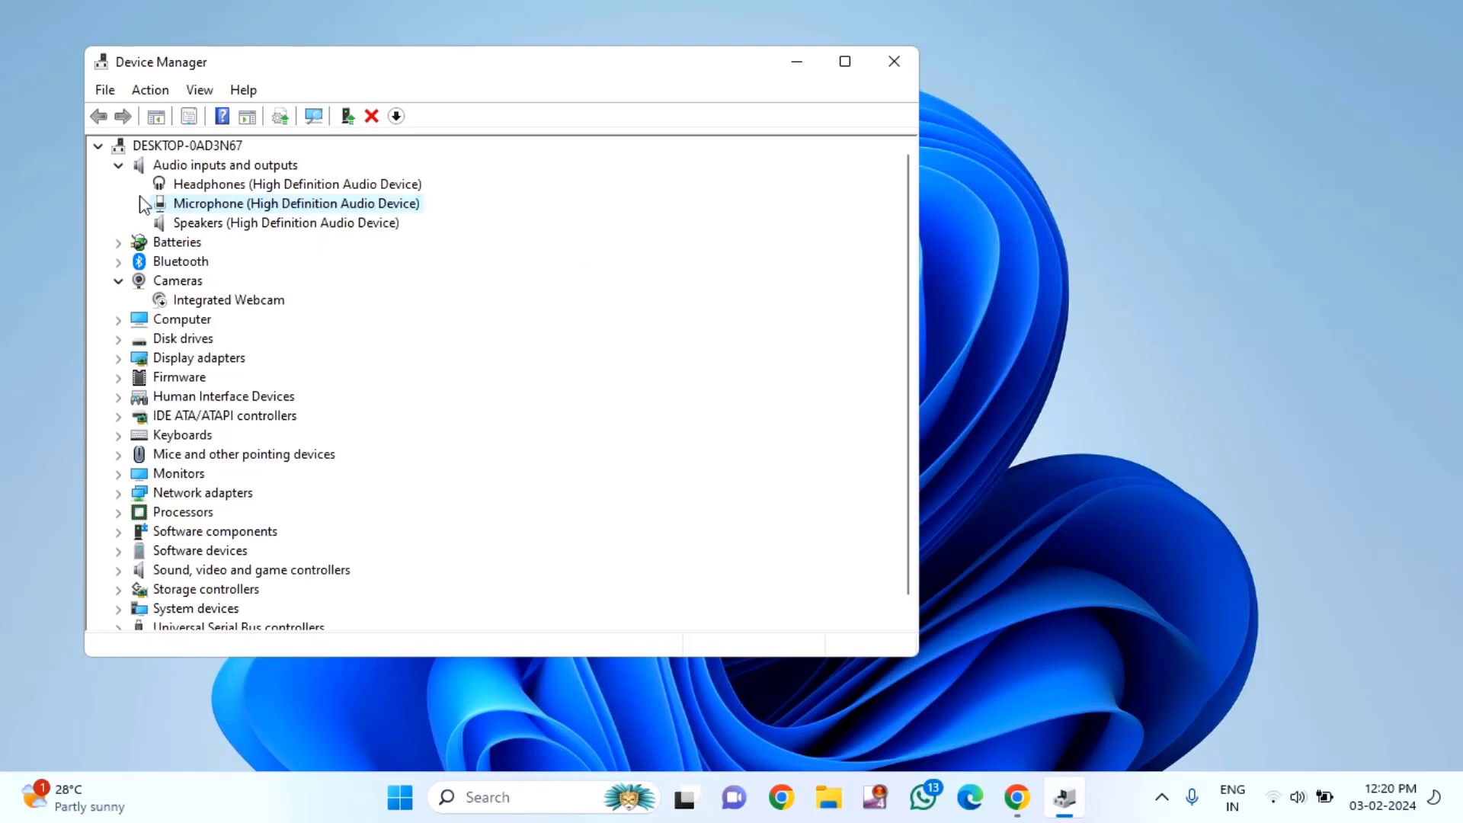
pyautogui.doubleClick(203, 166)
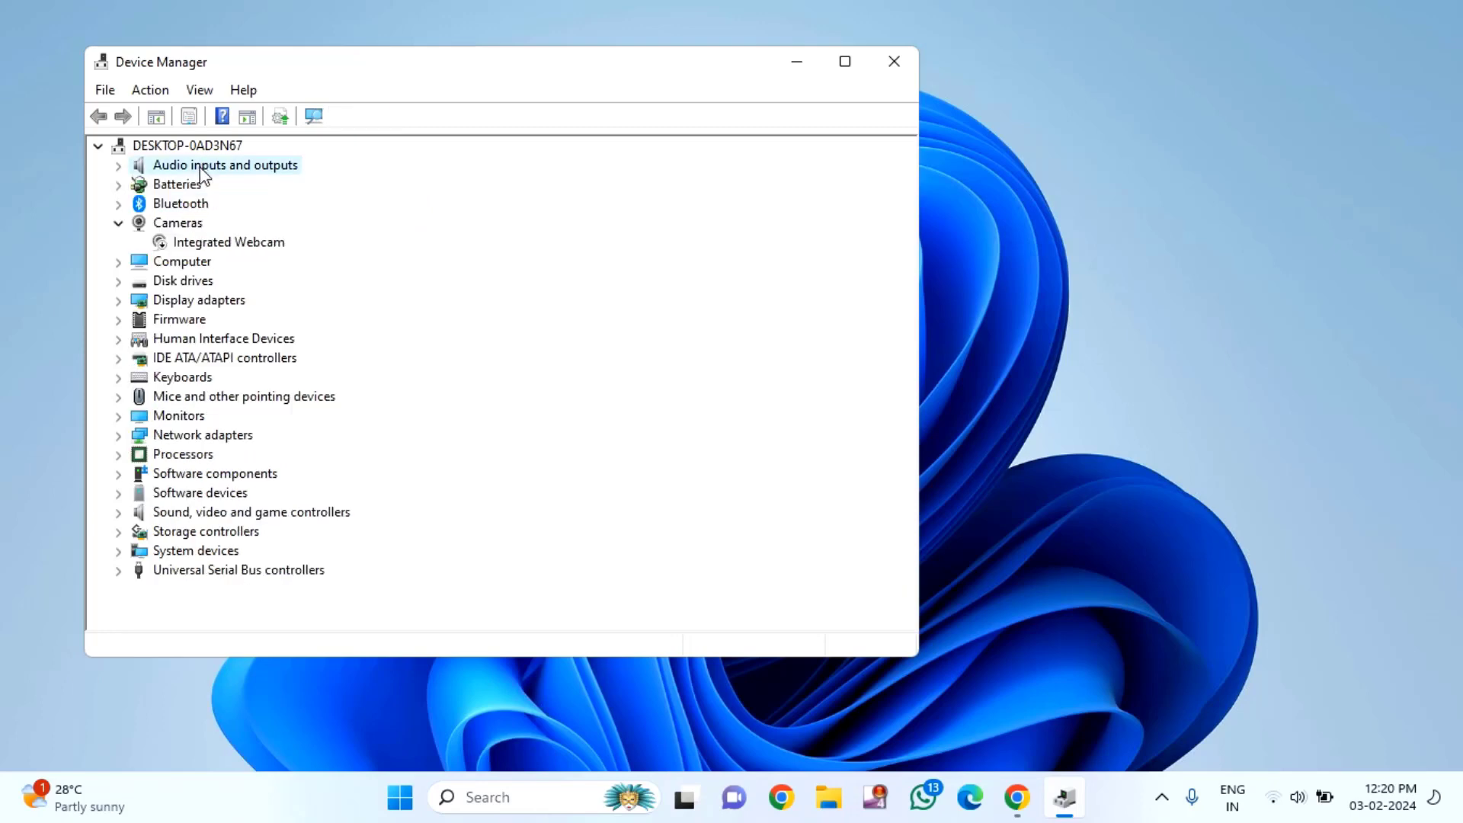
pyautogui.doubleClick(201, 168)
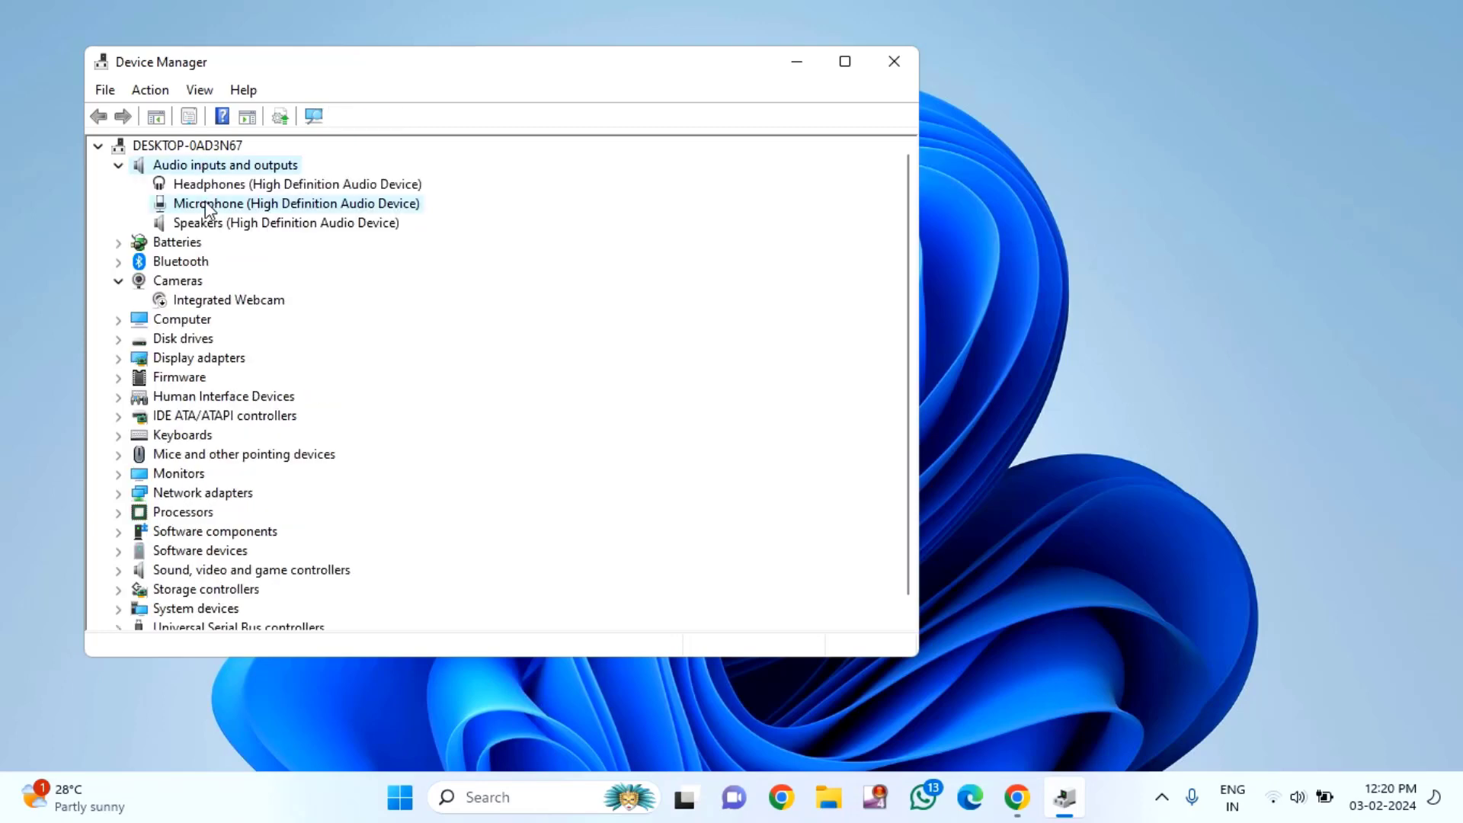
pyautogui.click(207, 206)
pyautogui.rightClick(208, 206)
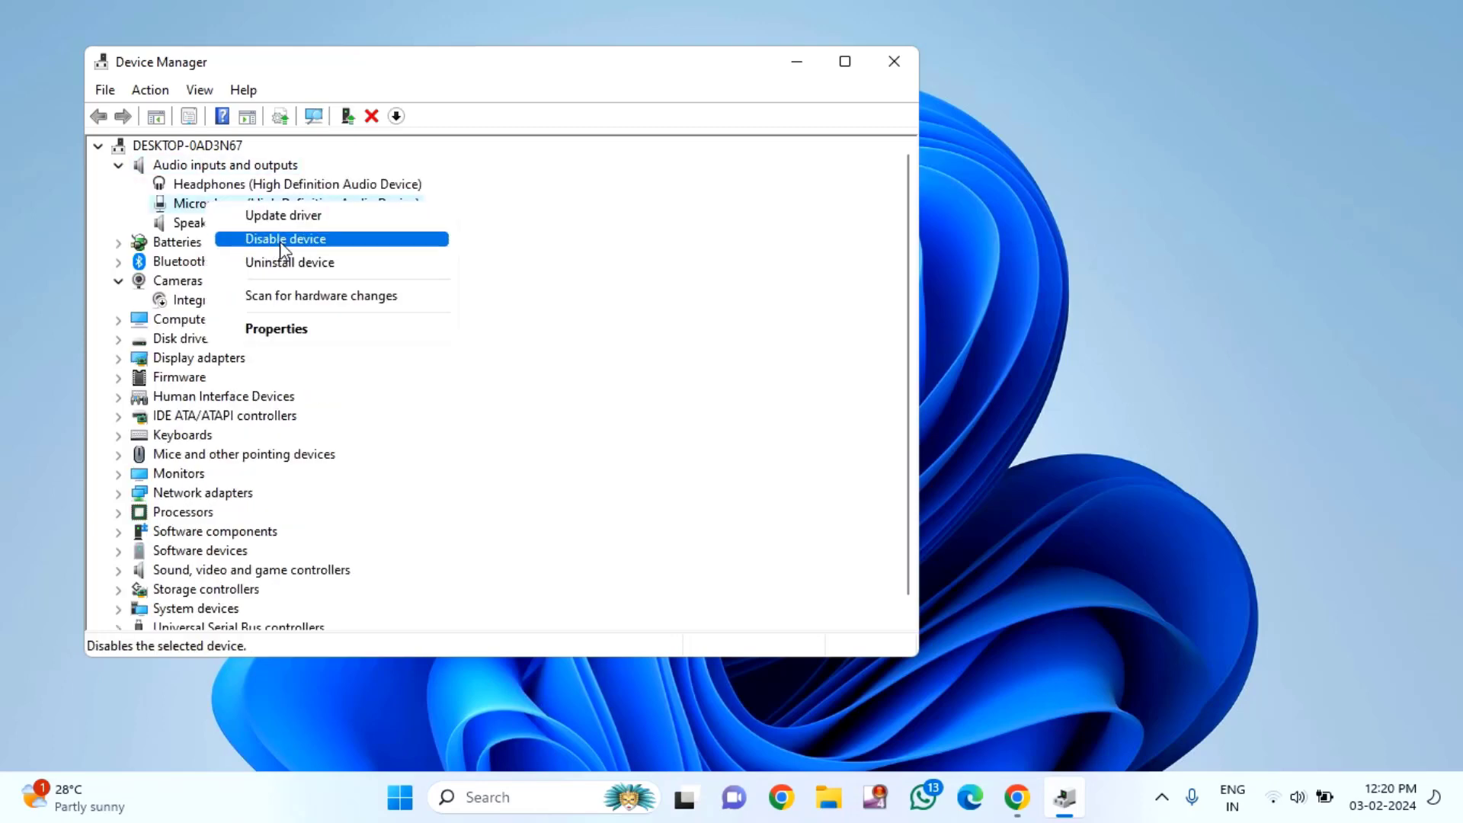
pyautogui.press('Escape')
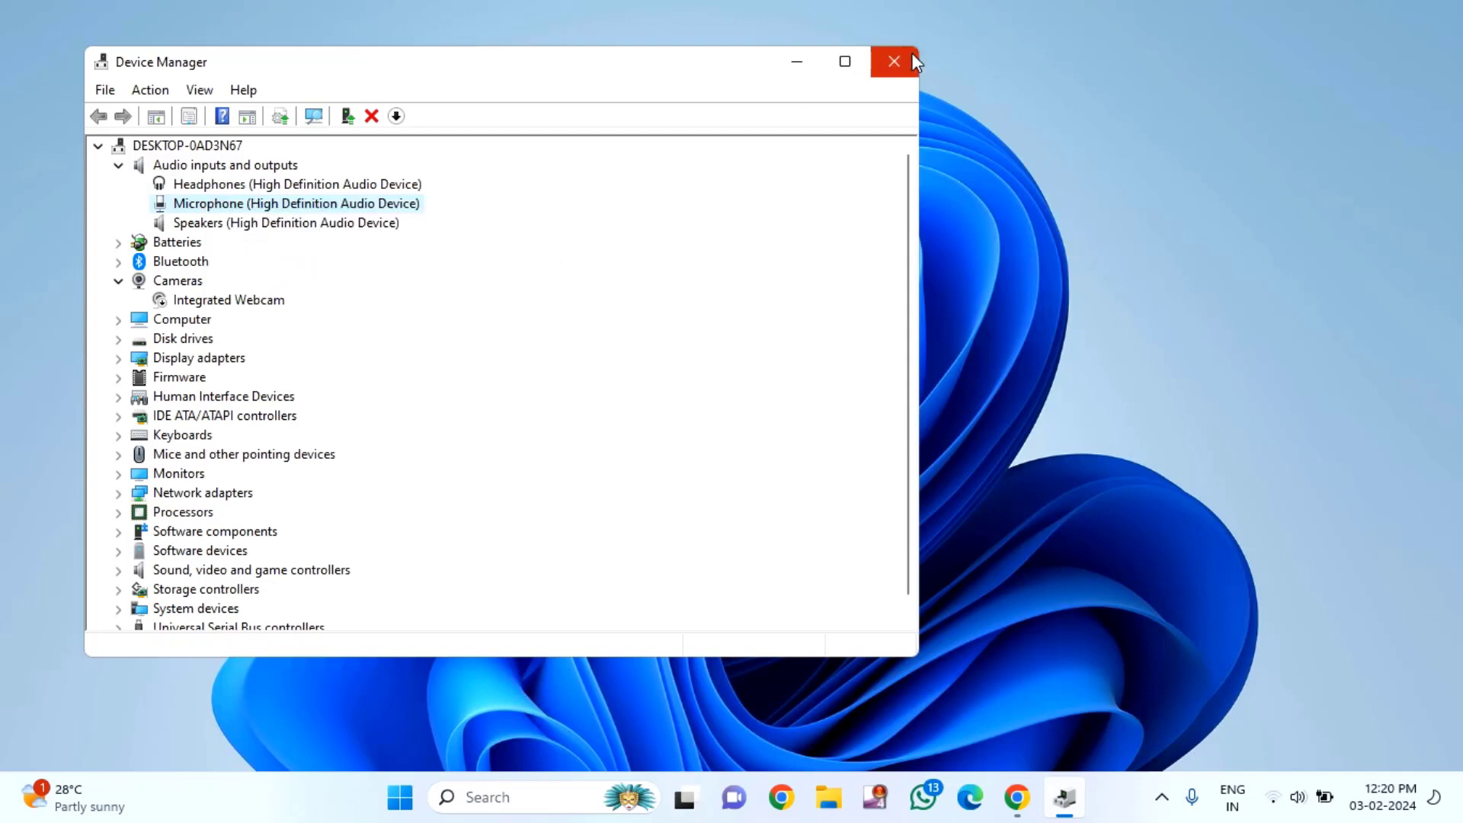
# Step: Close the Device Manager window
pyautogui.click(896, 70)
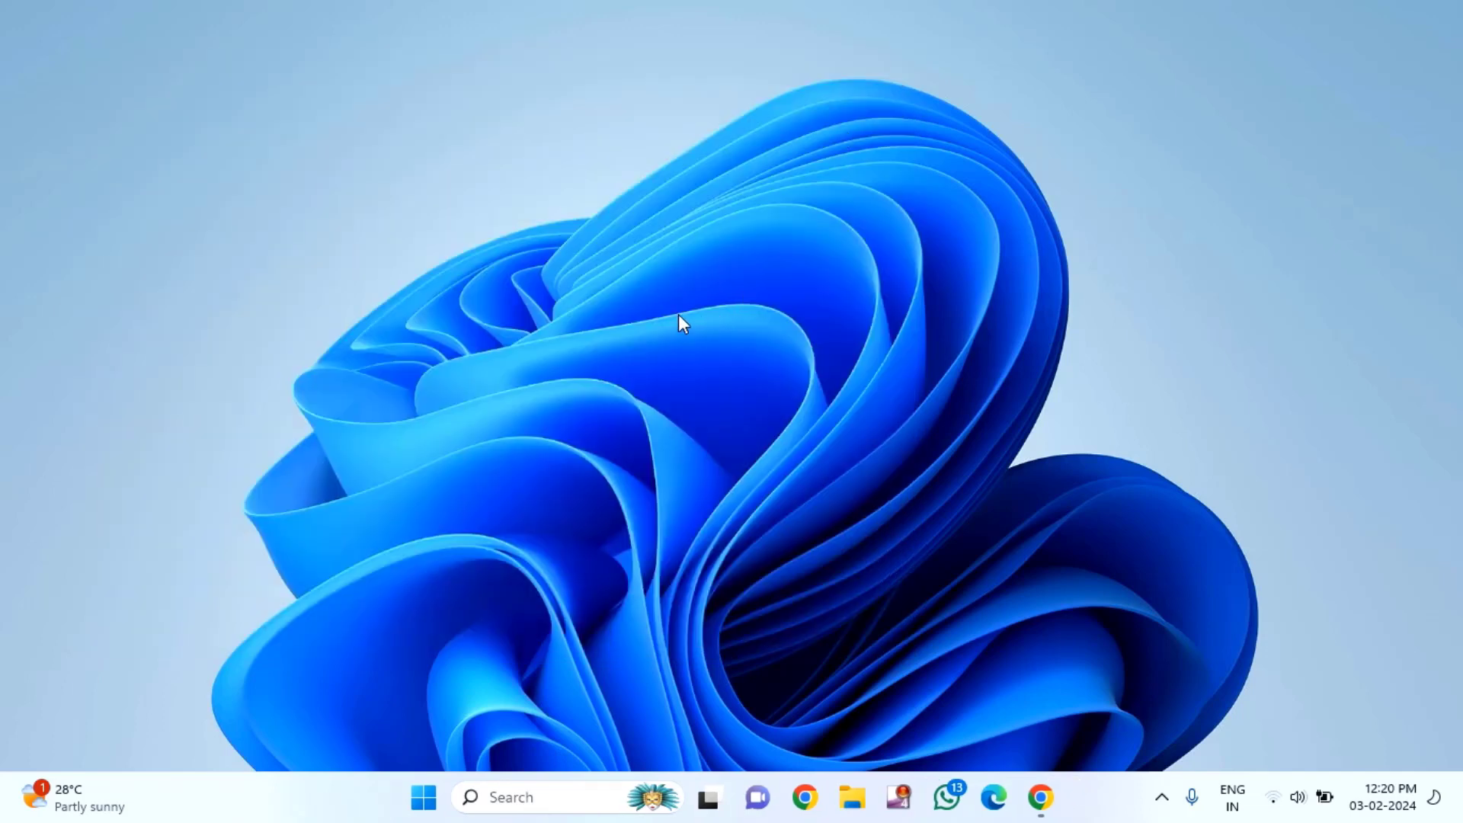